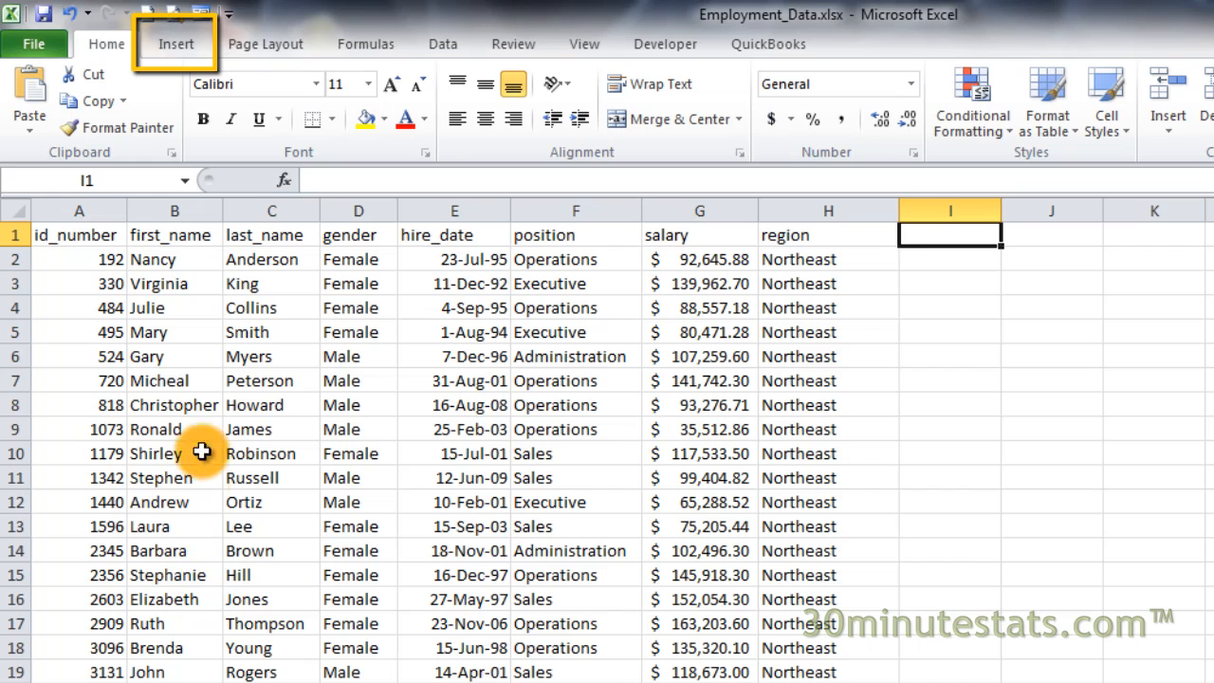
Create a PivotTable from Sheet1!$A$1:$H$100, placed on the existing worksheet at Sheet2!$A$1
{"action": "left_click", "coordinate": [192, 44]}
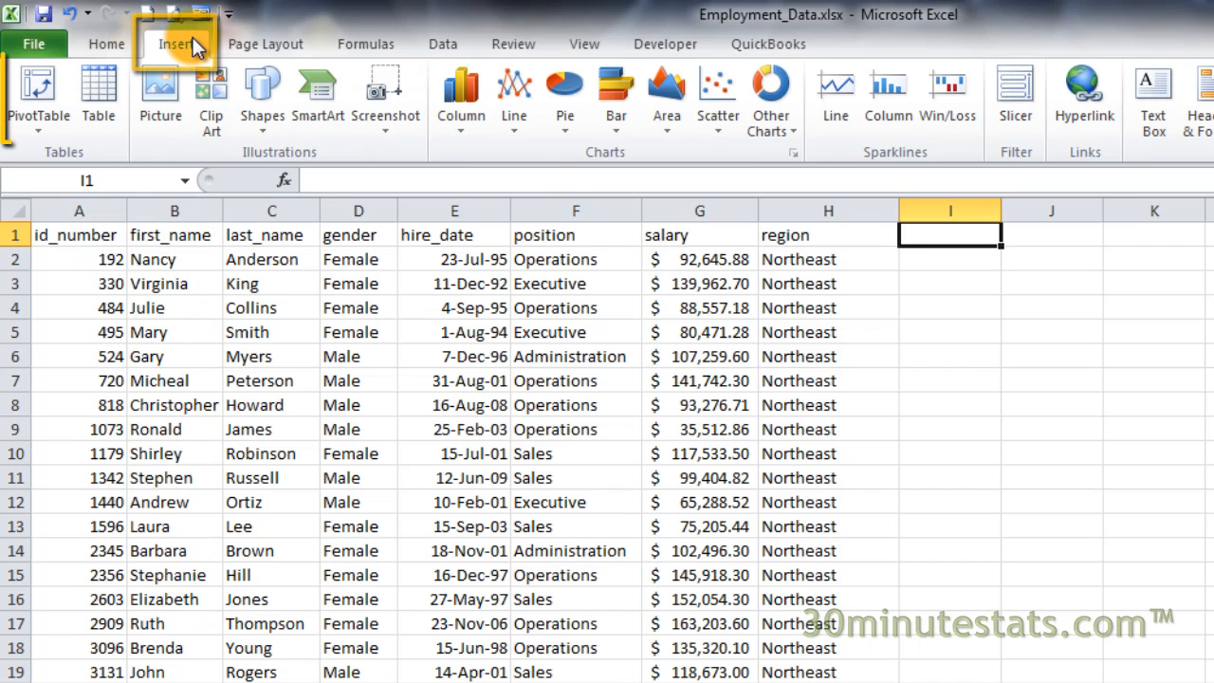
{"action": "left_click", "coordinate": [43, 93]}
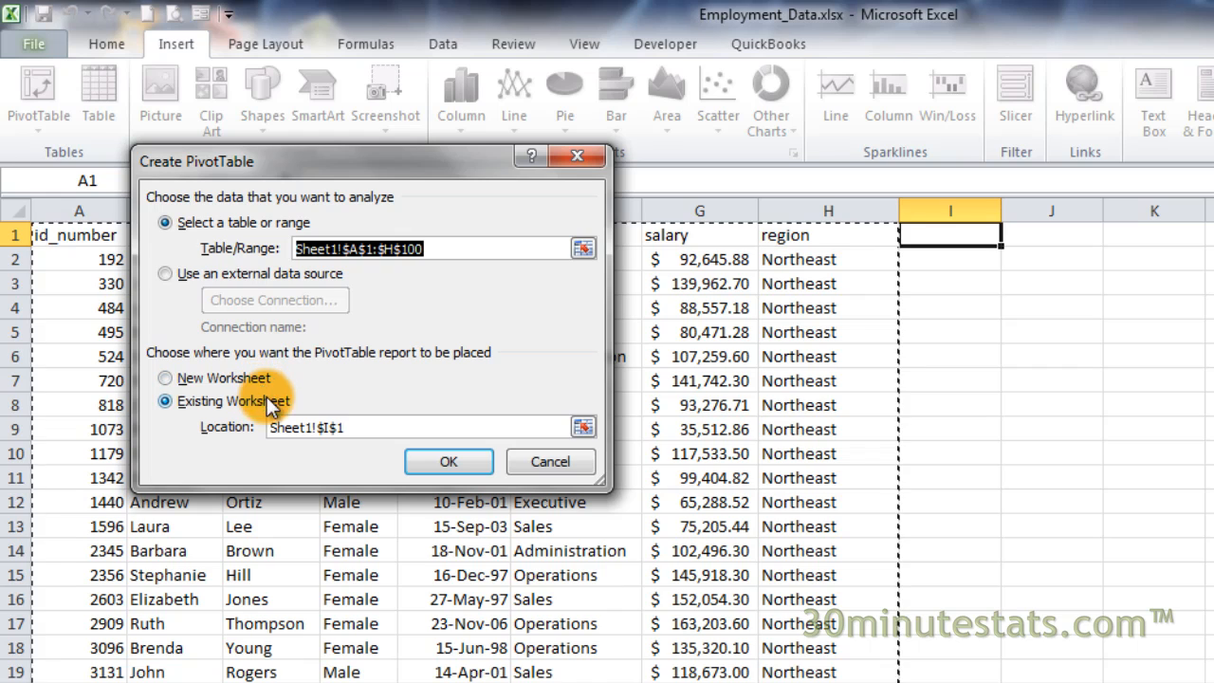
{"action": "double_click", "coordinate": [354, 428]}
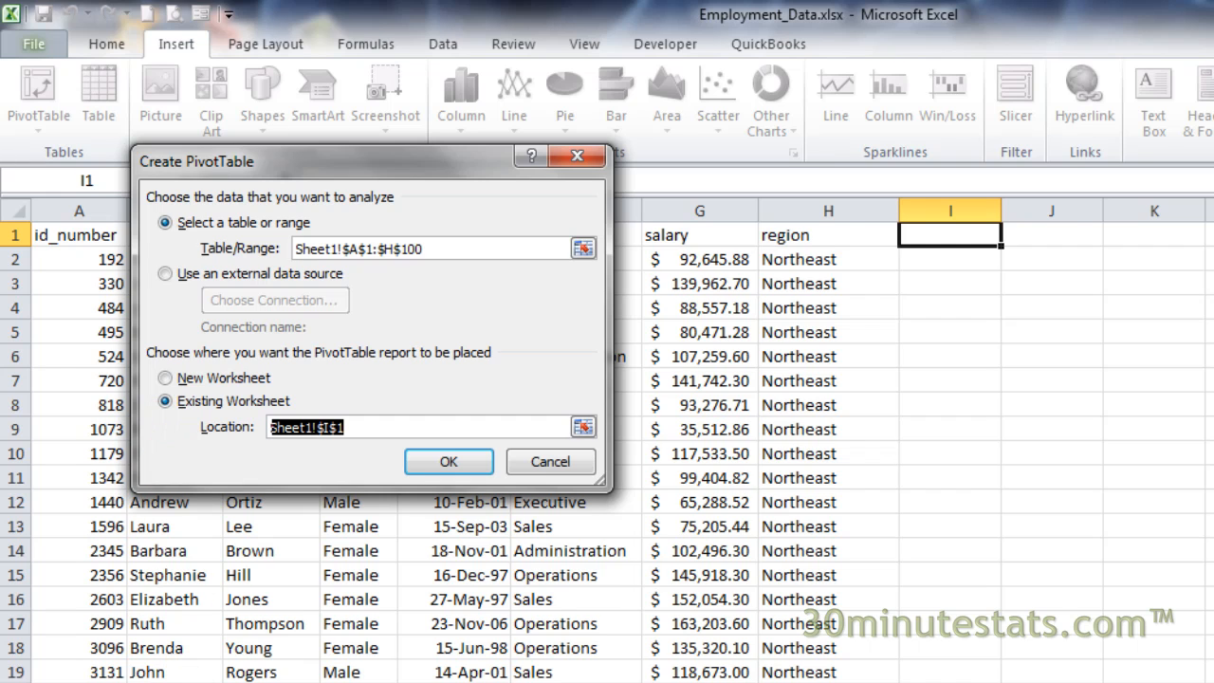
{"action": "left_click", "coordinate": [180, 681]}
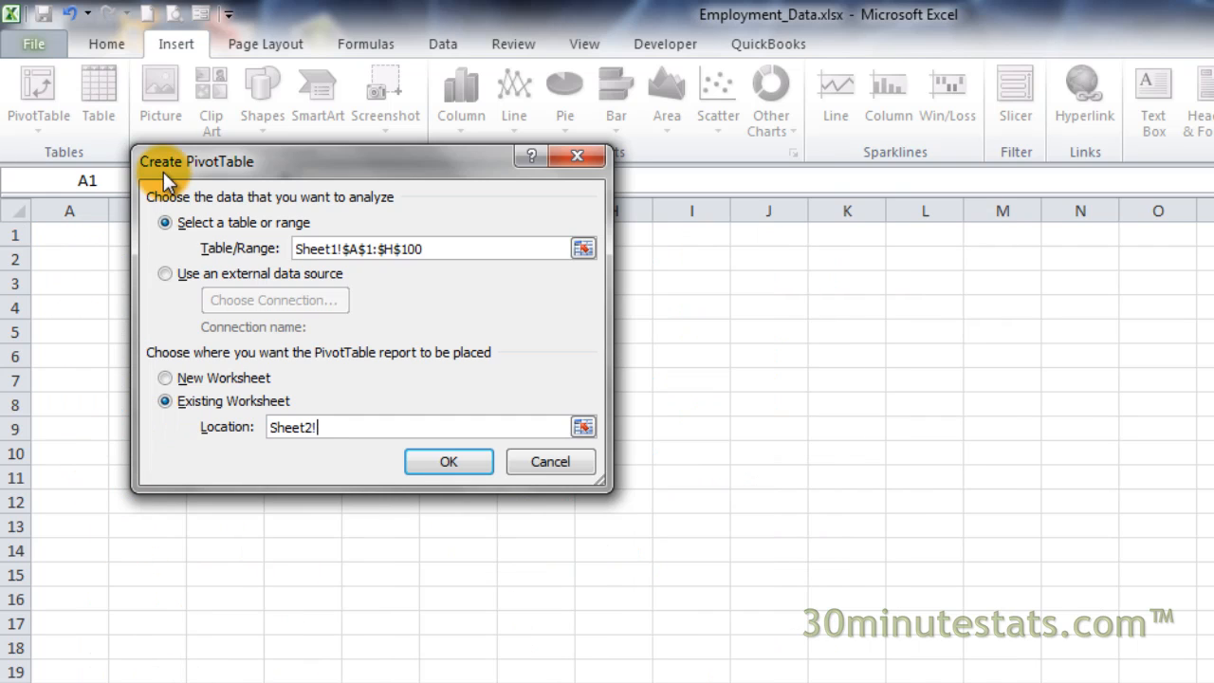
{"action": "left_click_drag", "start_coordinate": [171, 163], "coordinate": [175, 281]}
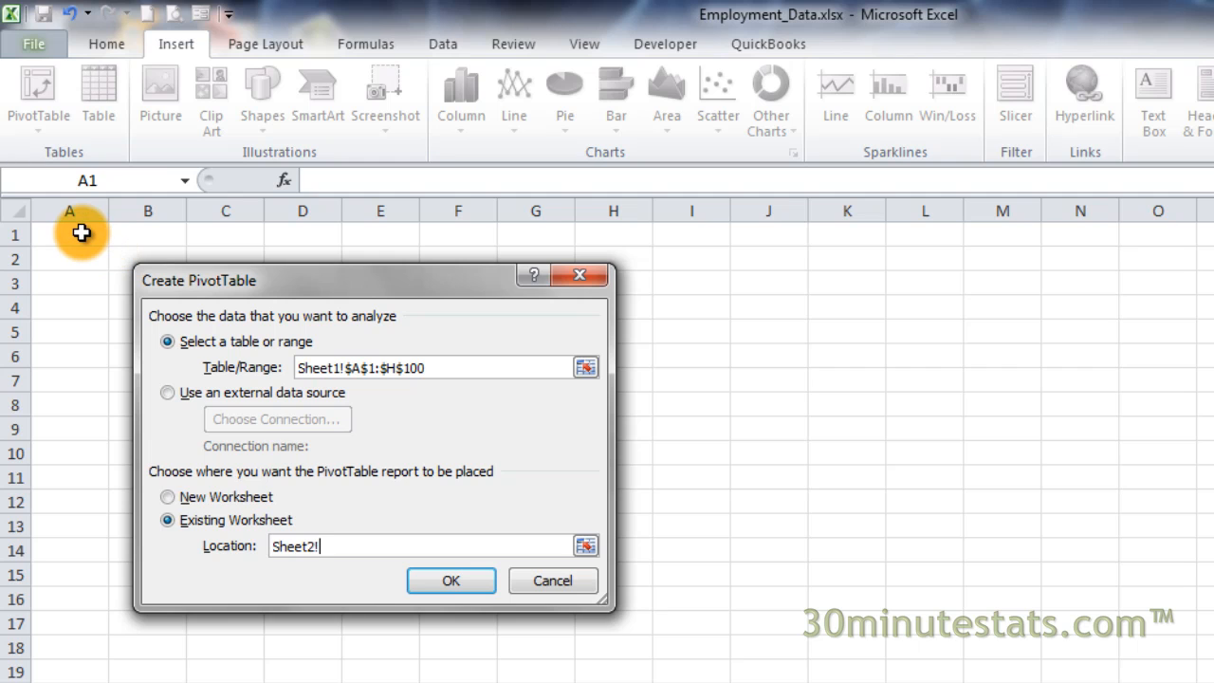
{"action": "left_click", "coordinate": [89, 232]}
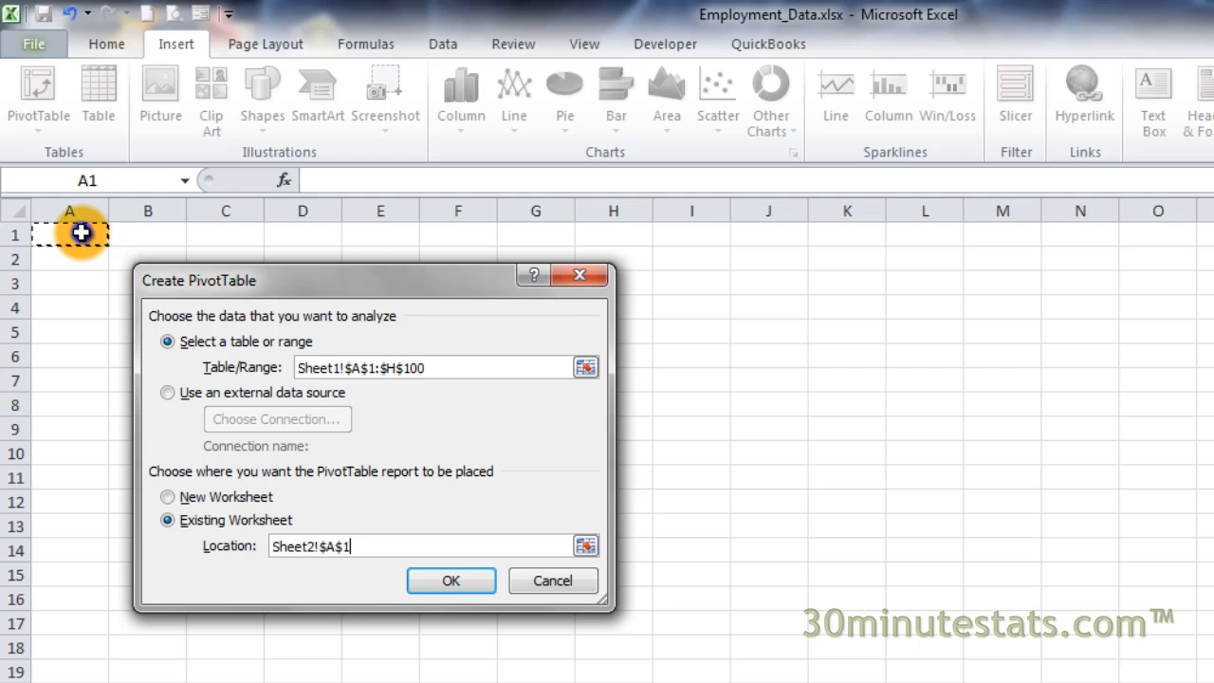
{"action": "left_click", "coordinate": [446, 581]}
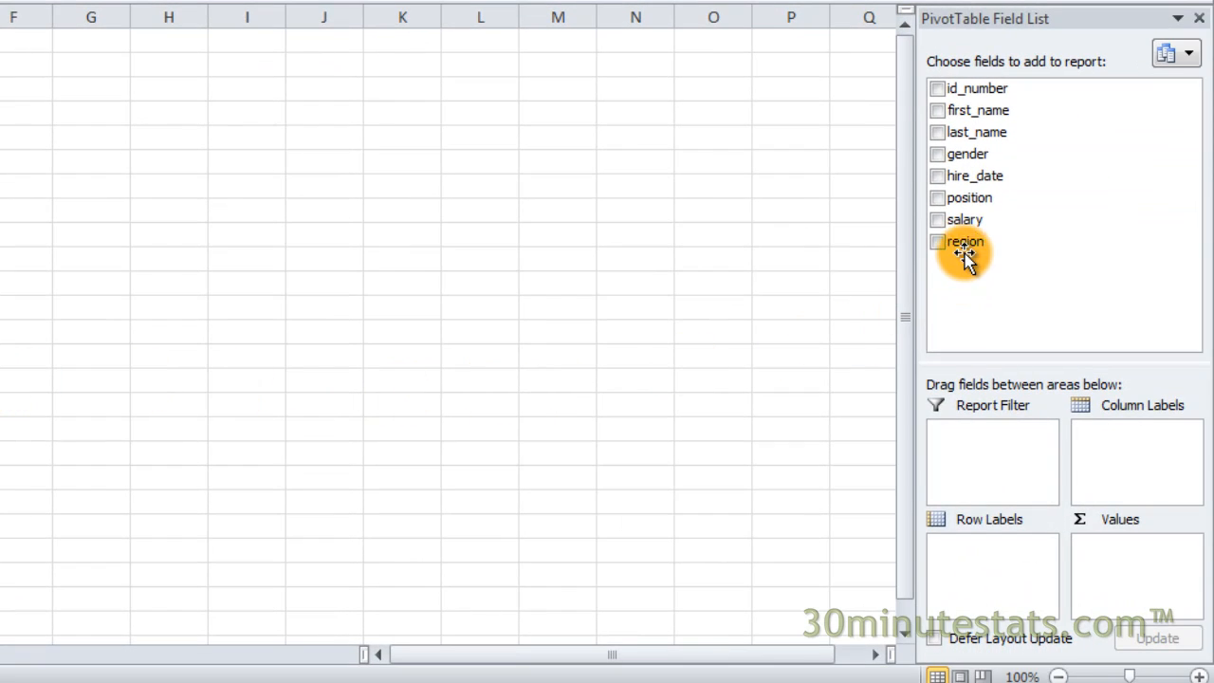
Add region and position as row labels and salary as the values field of the PivotTable
{"action": "left_click_drag", "start_coordinate": [964, 243], "coordinate": [973, 554]}
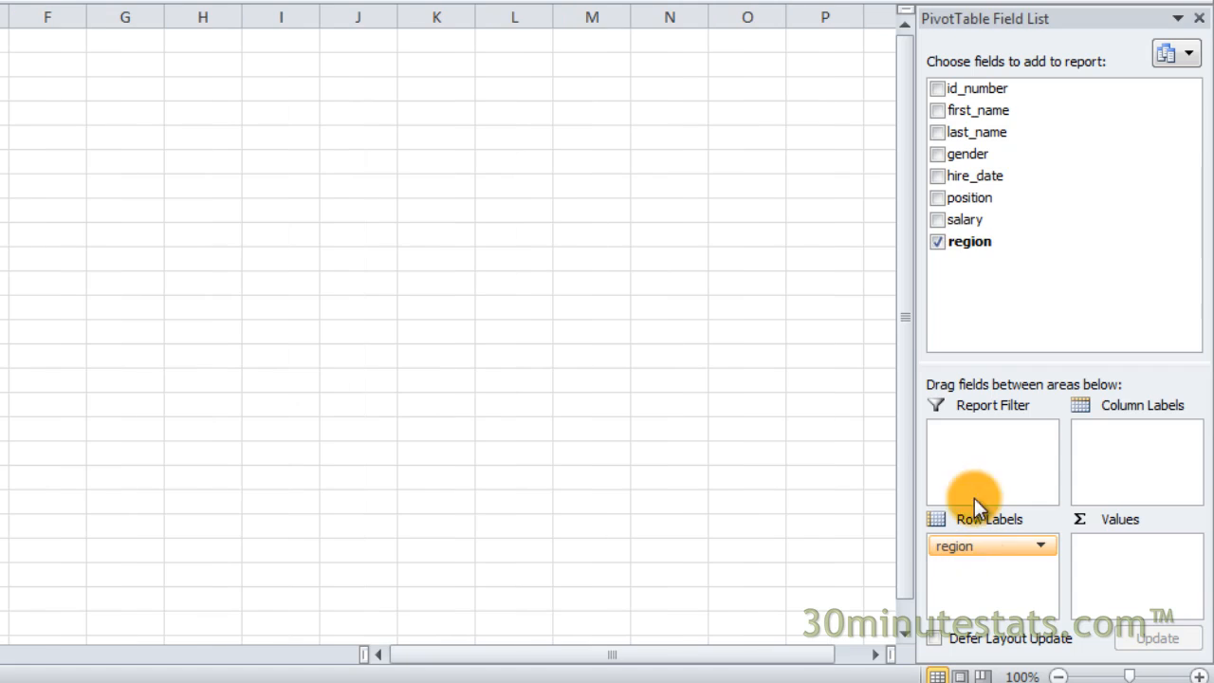
{"action": "left_click_drag", "start_coordinate": [973, 197], "coordinate": [989, 569]}
{"action": "left_click_drag", "start_coordinate": [963, 220], "coordinate": [1121, 547]}
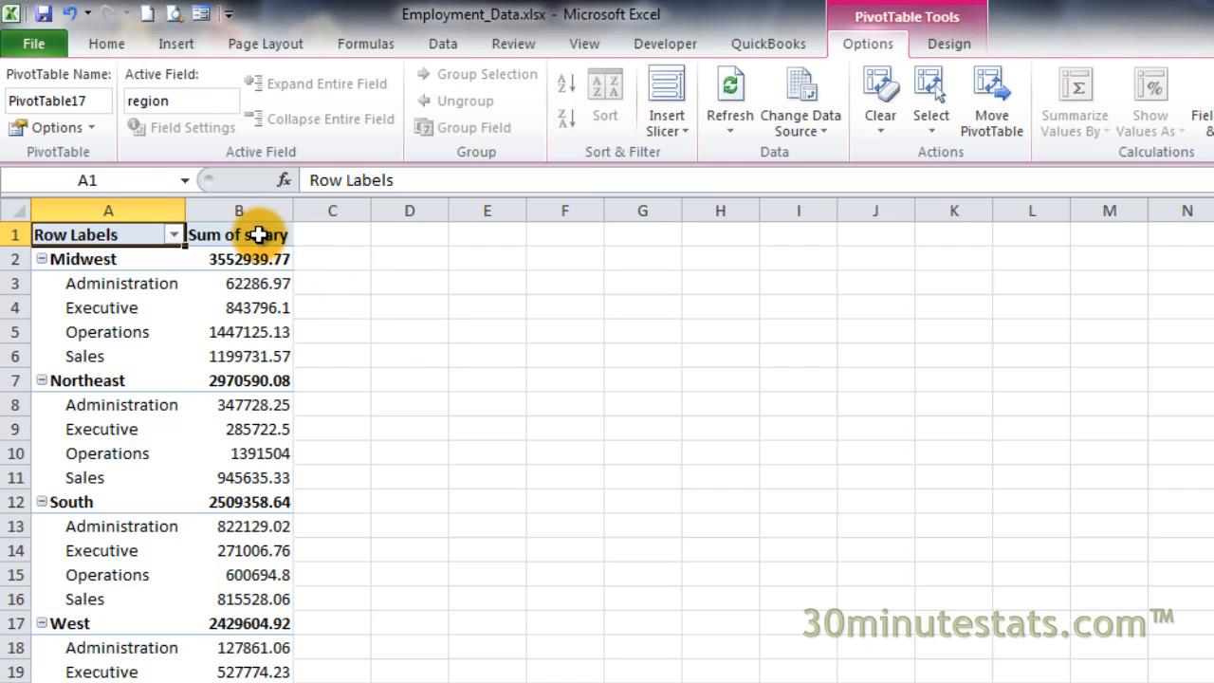
Summarize the first PivotTable's salary field by Average and format it as $ Currency with 2 decimal places
{"action": "right_click", "coordinate": [259, 234]}
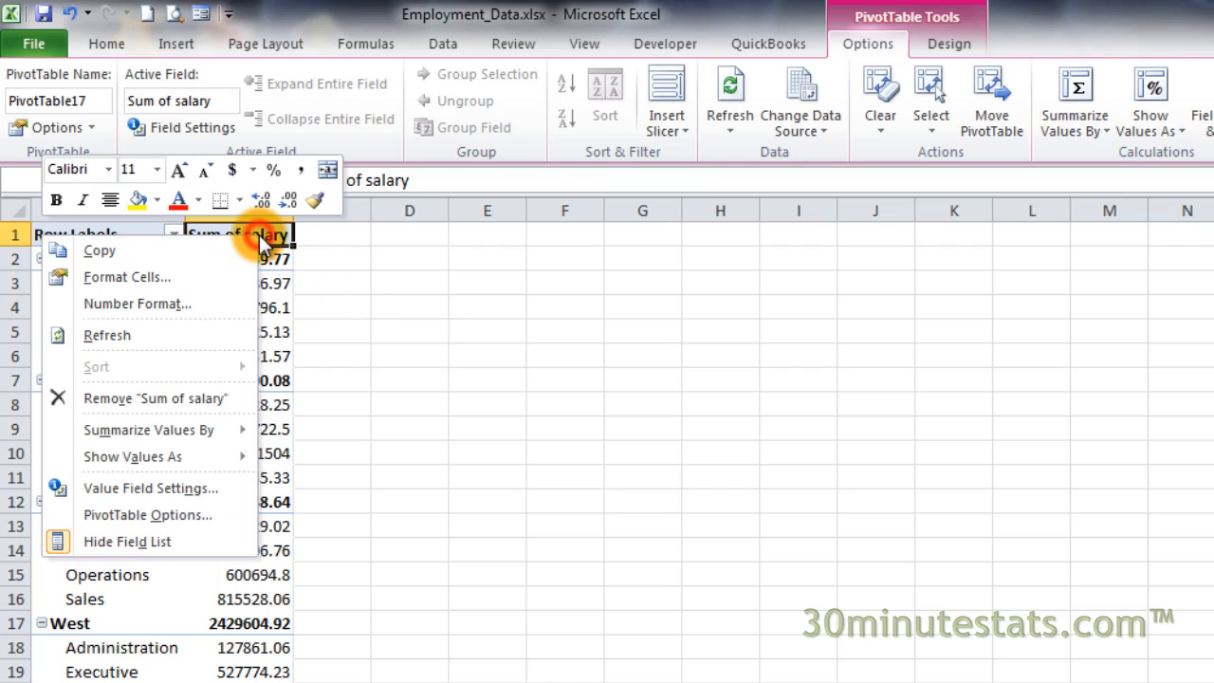
{"action": "left_click", "coordinate": [162, 488]}
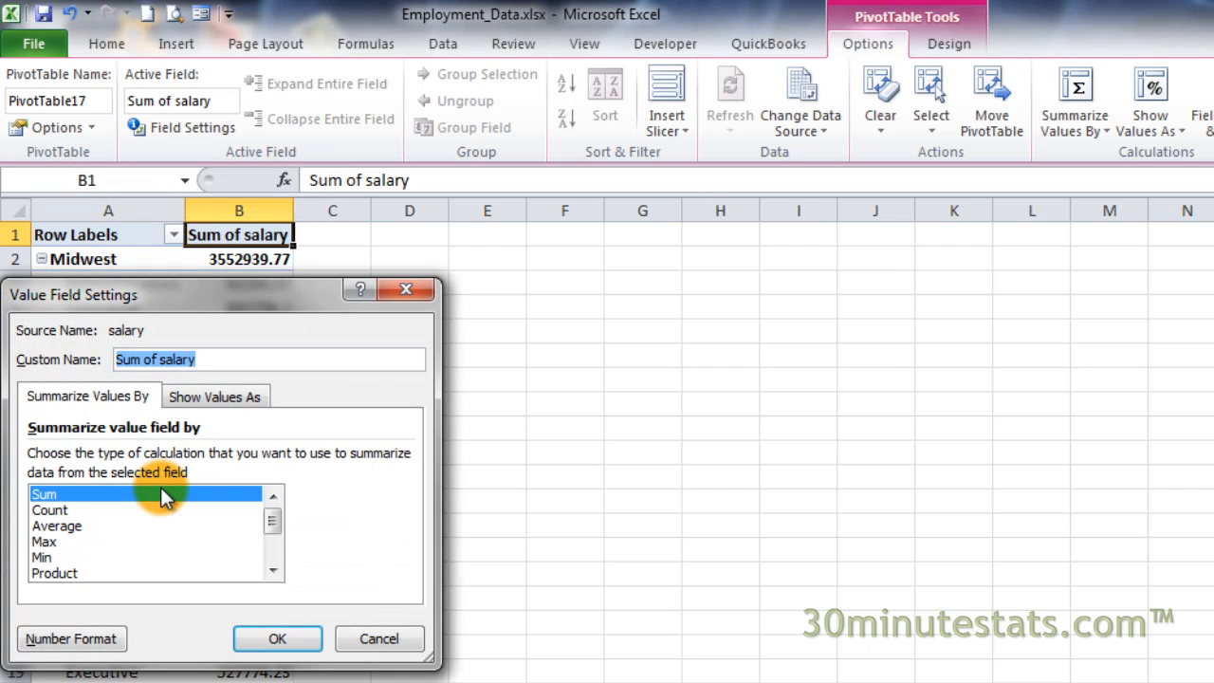
{"action": "left_click", "coordinate": [71, 529]}
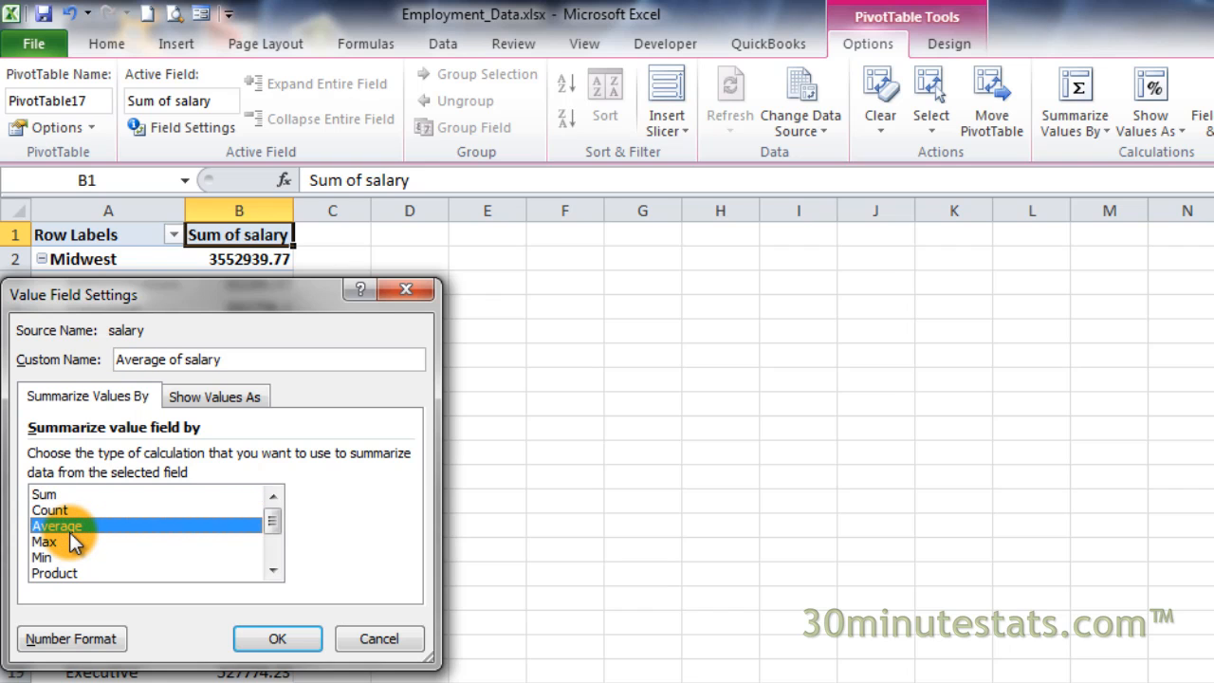
{"action": "left_click", "coordinate": [70, 638]}
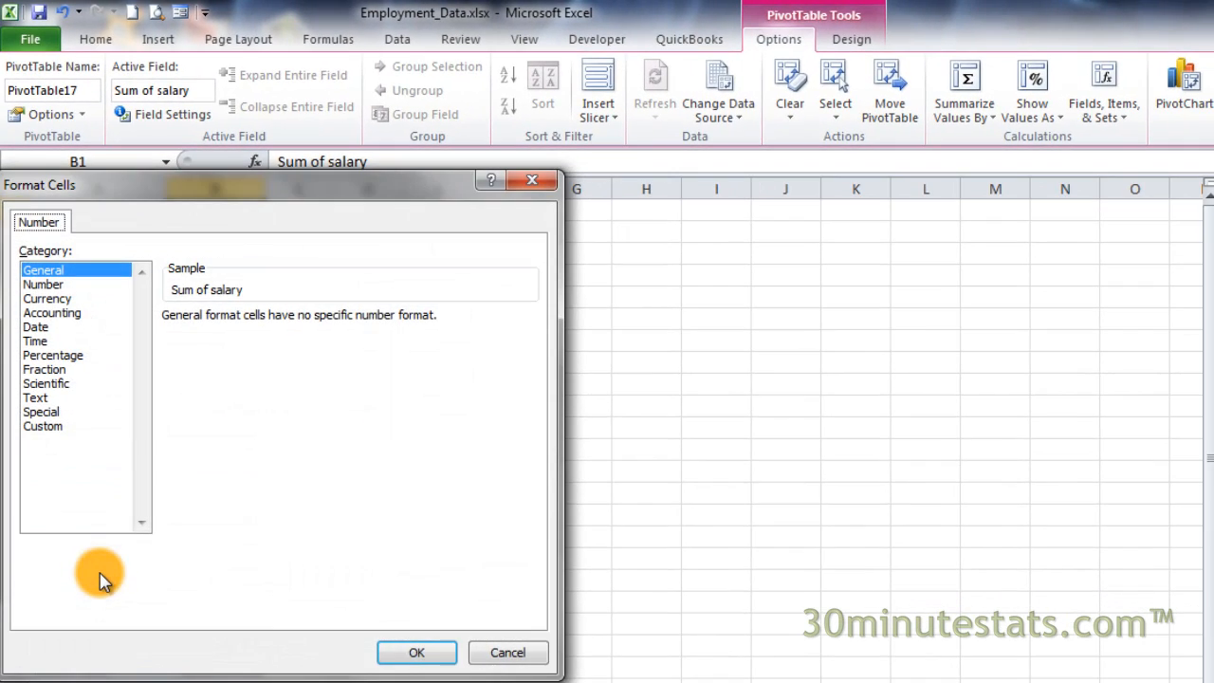
{"action": "left_click", "coordinate": [70, 299]}
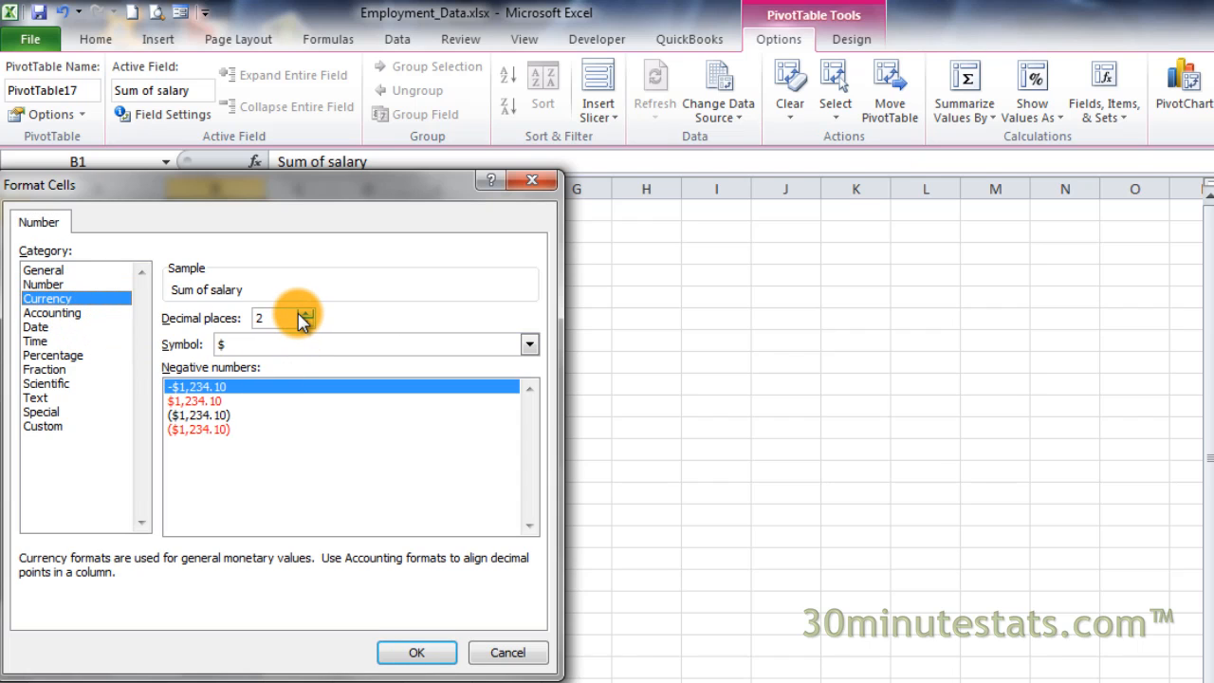
{"action": "left_click", "coordinate": [411, 658]}
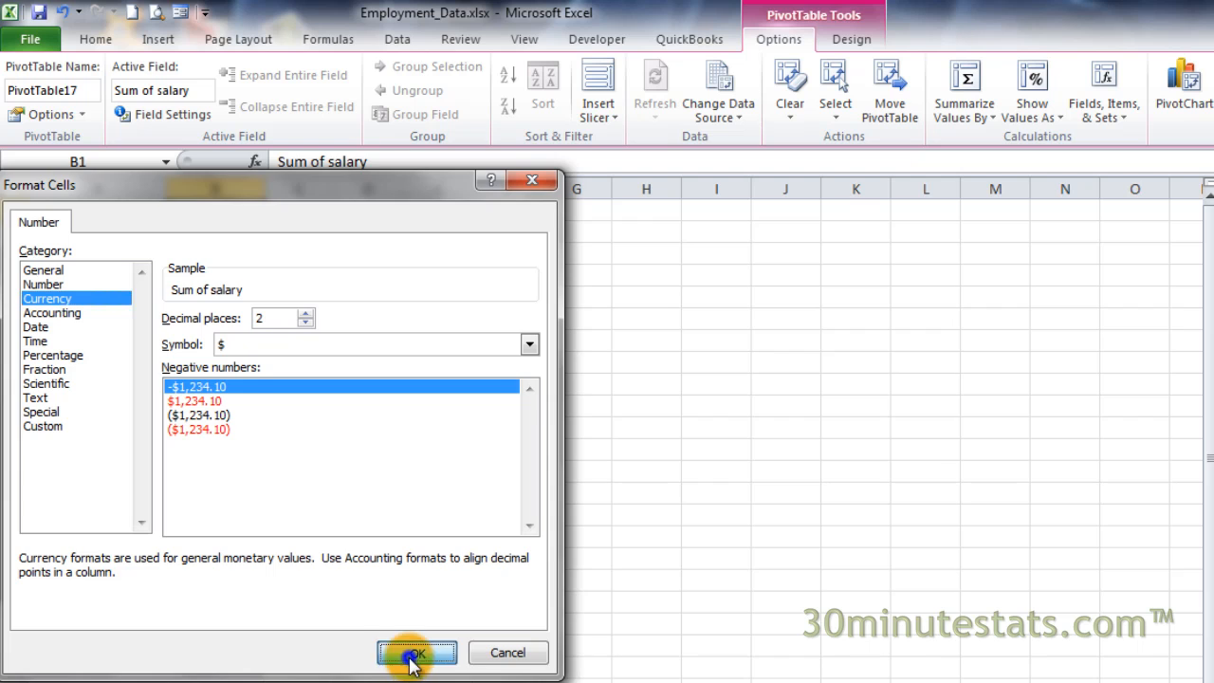
{"action": "left_click", "coordinate": [258, 571]}
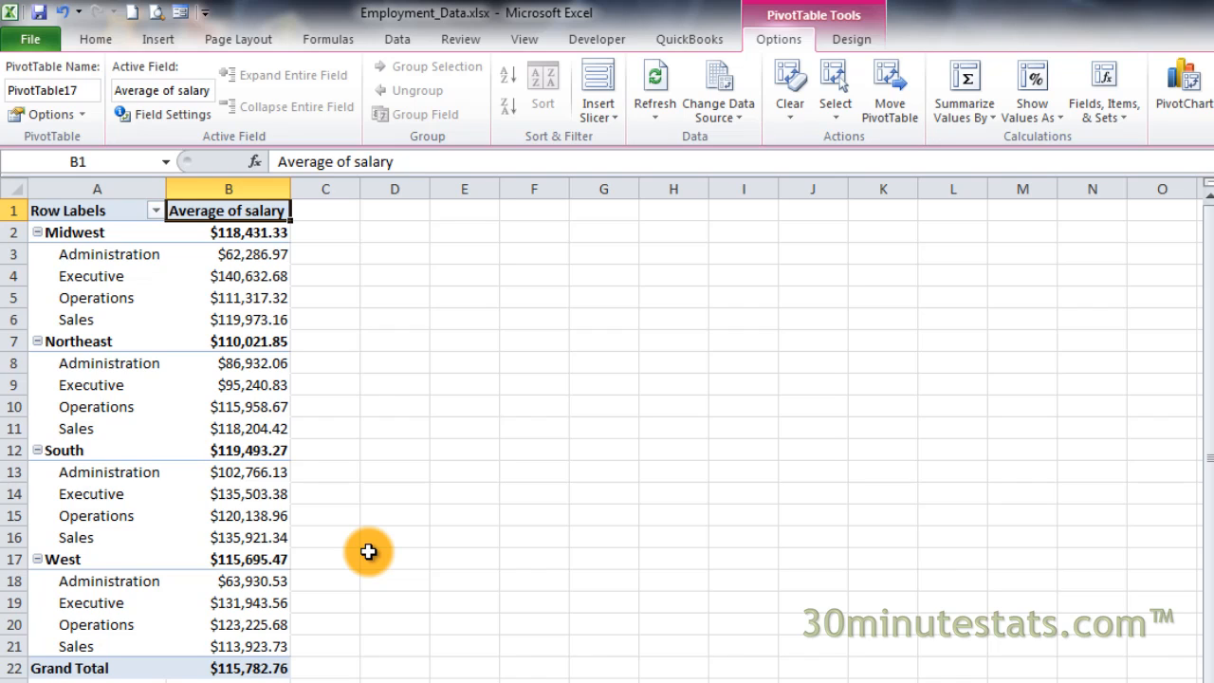
Create a second PivotTable from the Sheet1 data range $A$1:$H$100, placed at Sheet2!$D$1
{"action": "left_click", "coordinate": [275, 682]}
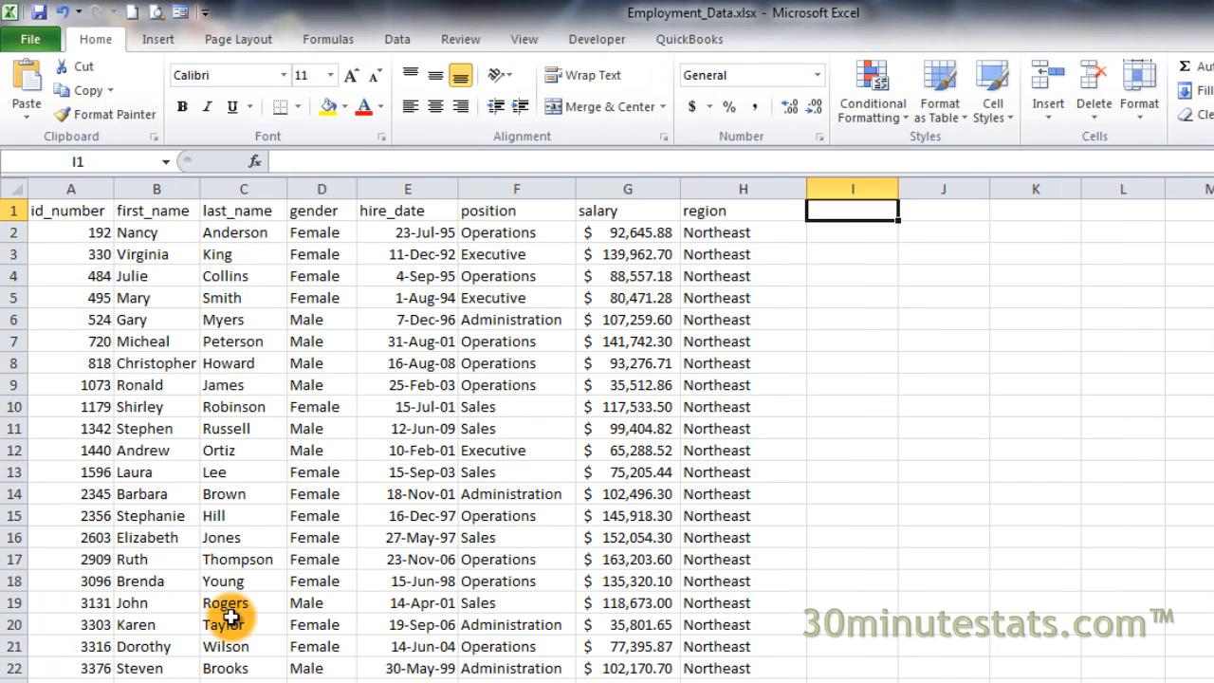
{"action": "left_click", "coordinate": [166, 42]}
{"action": "left_click", "coordinate": [28, 104]}
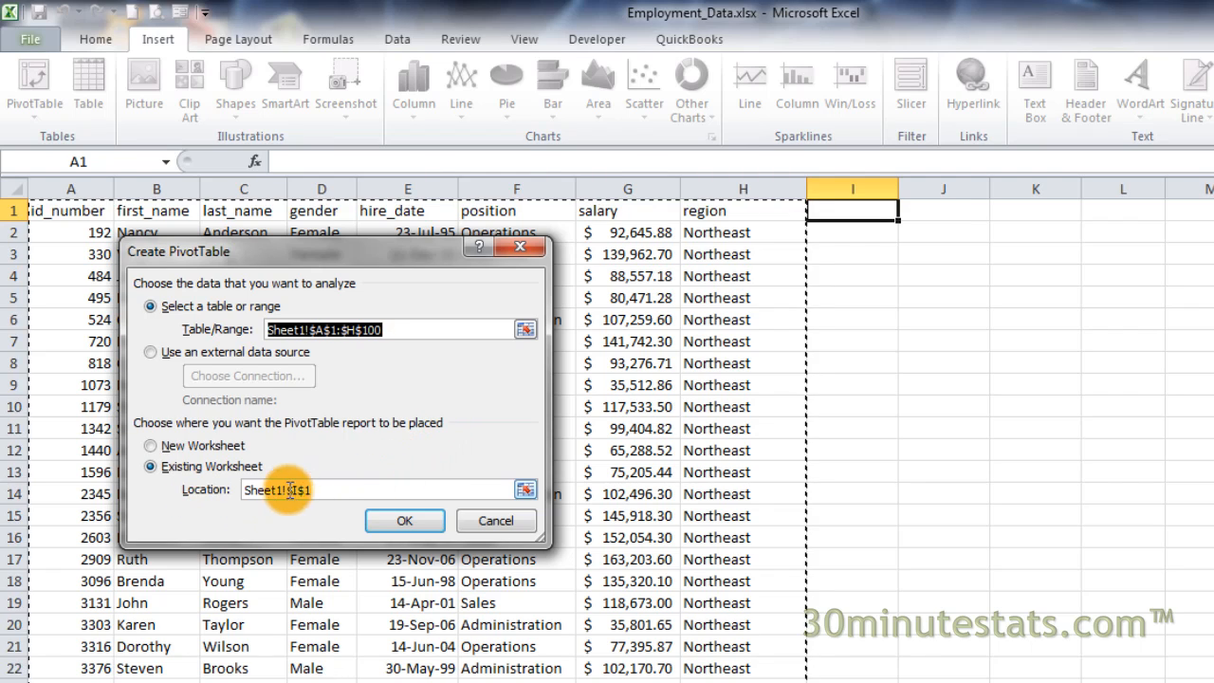
{"action": "left_click_drag", "start_coordinate": [319, 490], "coordinate": [213, 490]}
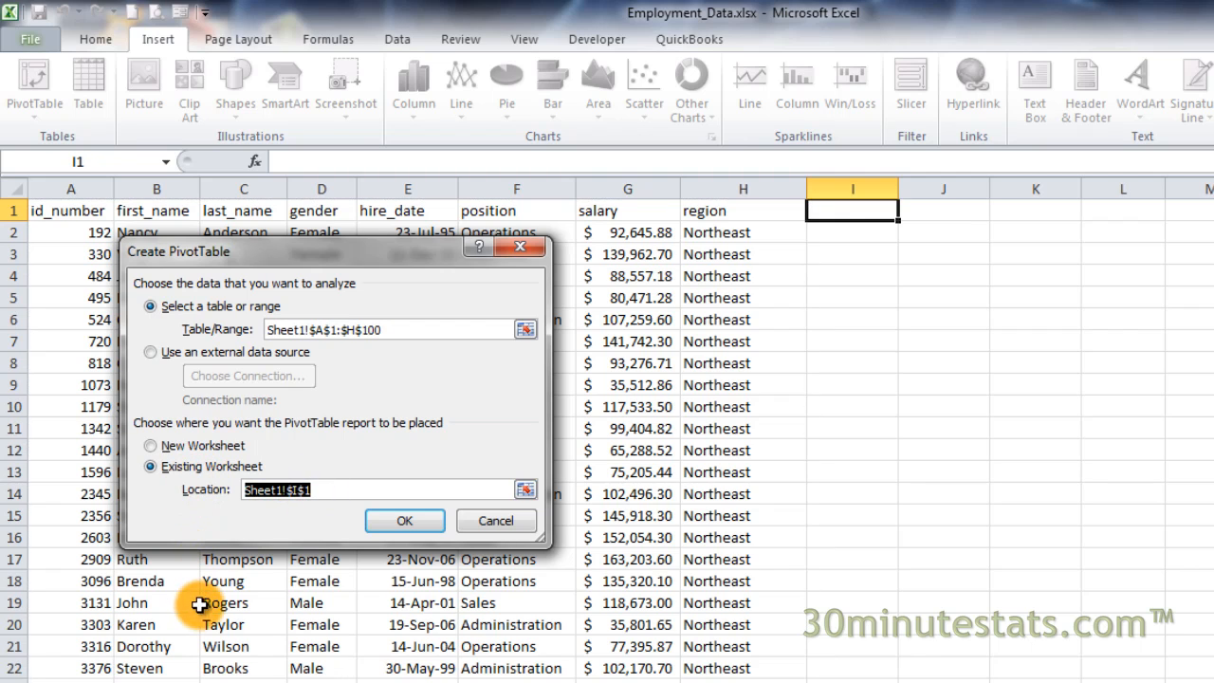
{"action": "left_click", "coordinate": [196, 679]}
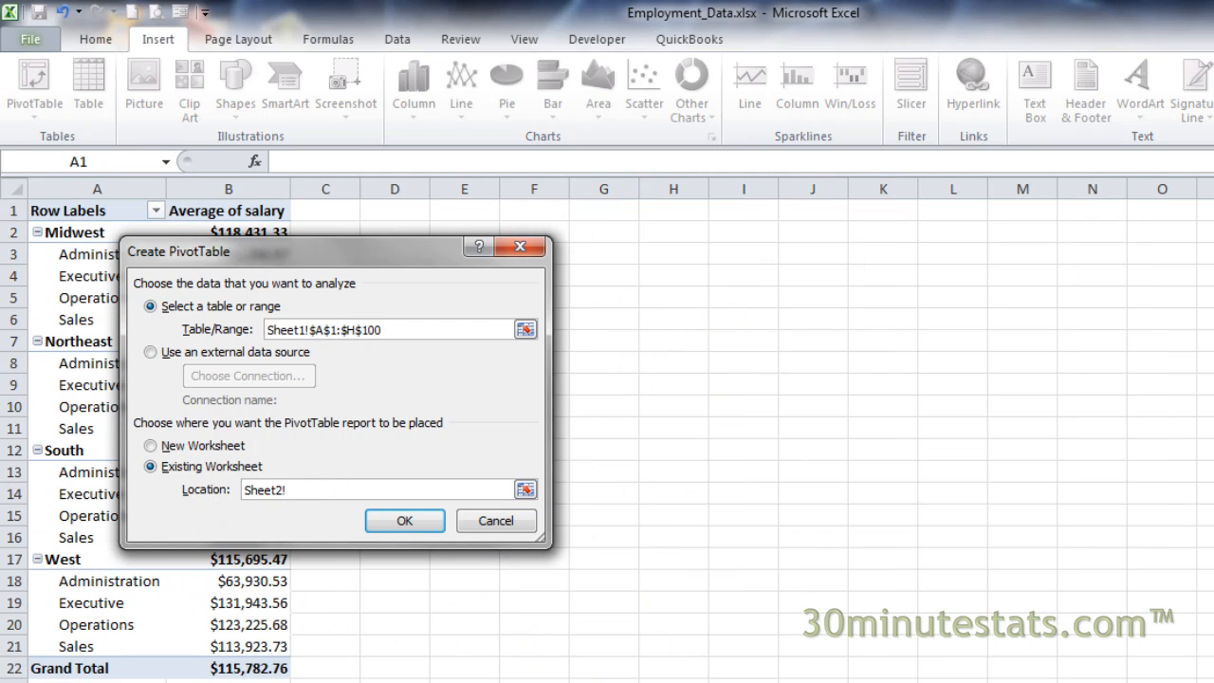
{"action": "left_click", "coordinate": [408, 210]}
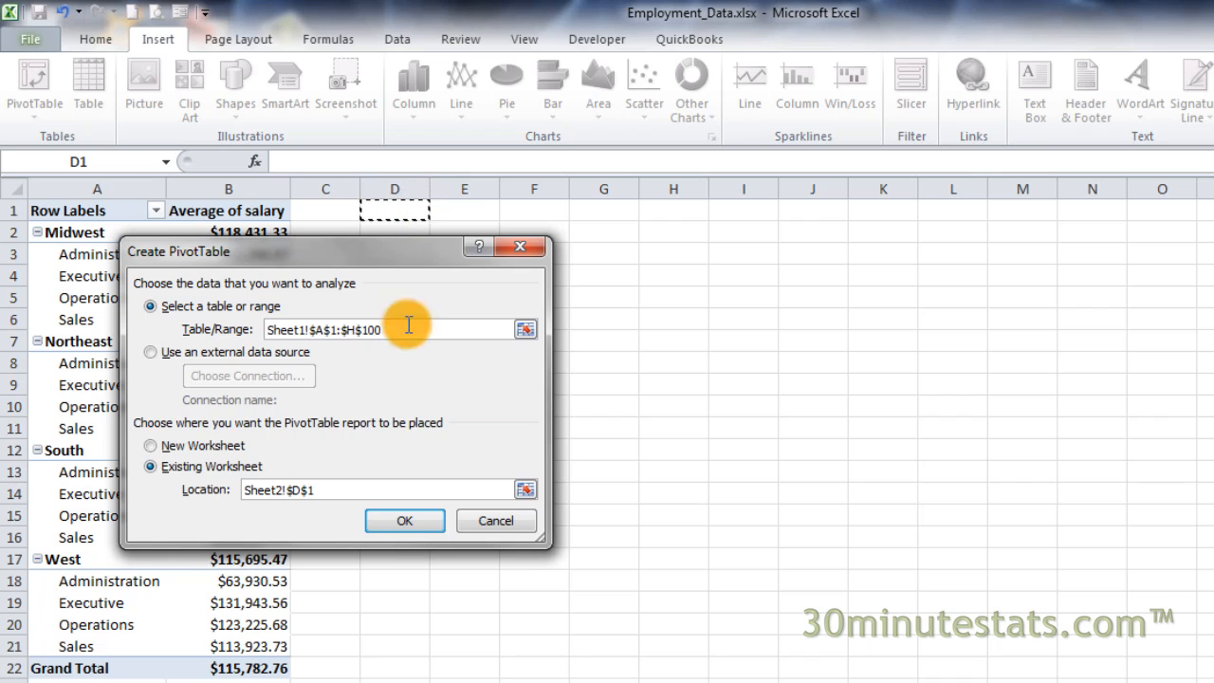
{"action": "left_click", "coordinate": [402, 523]}
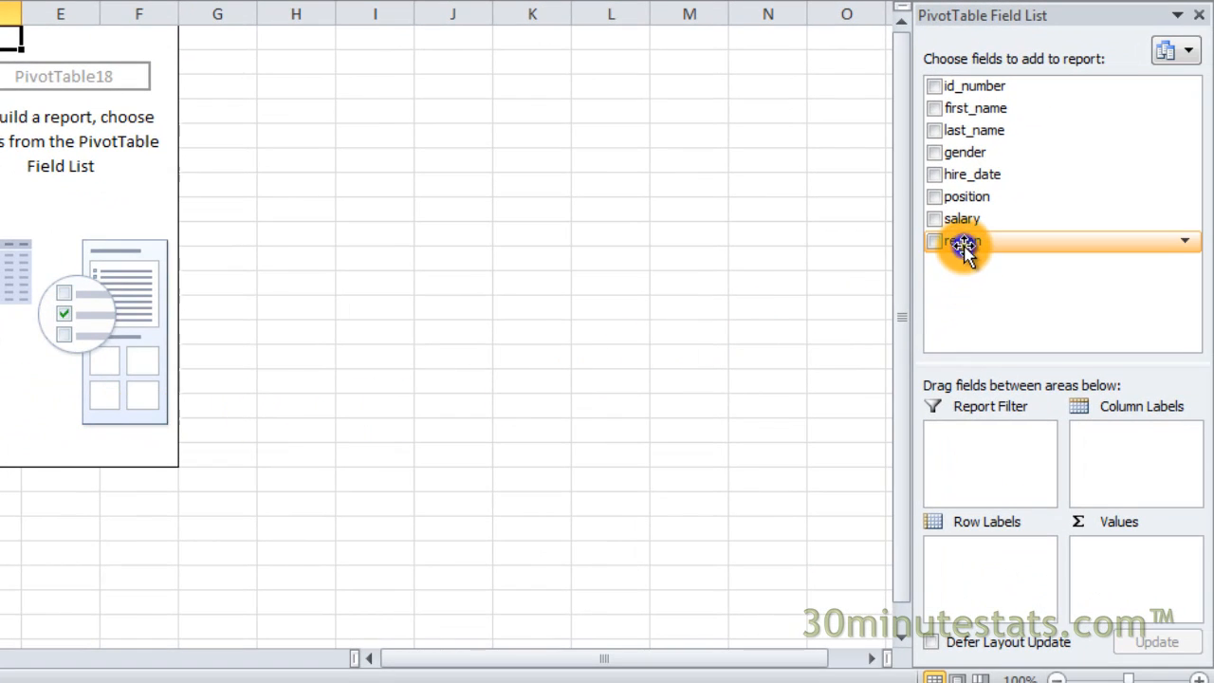
Add region and gender as row labels and salary as the values field of the second PivotTable
{"action": "left_click_drag", "start_coordinate": [963, 244], "coordinate": [1000, 561]}
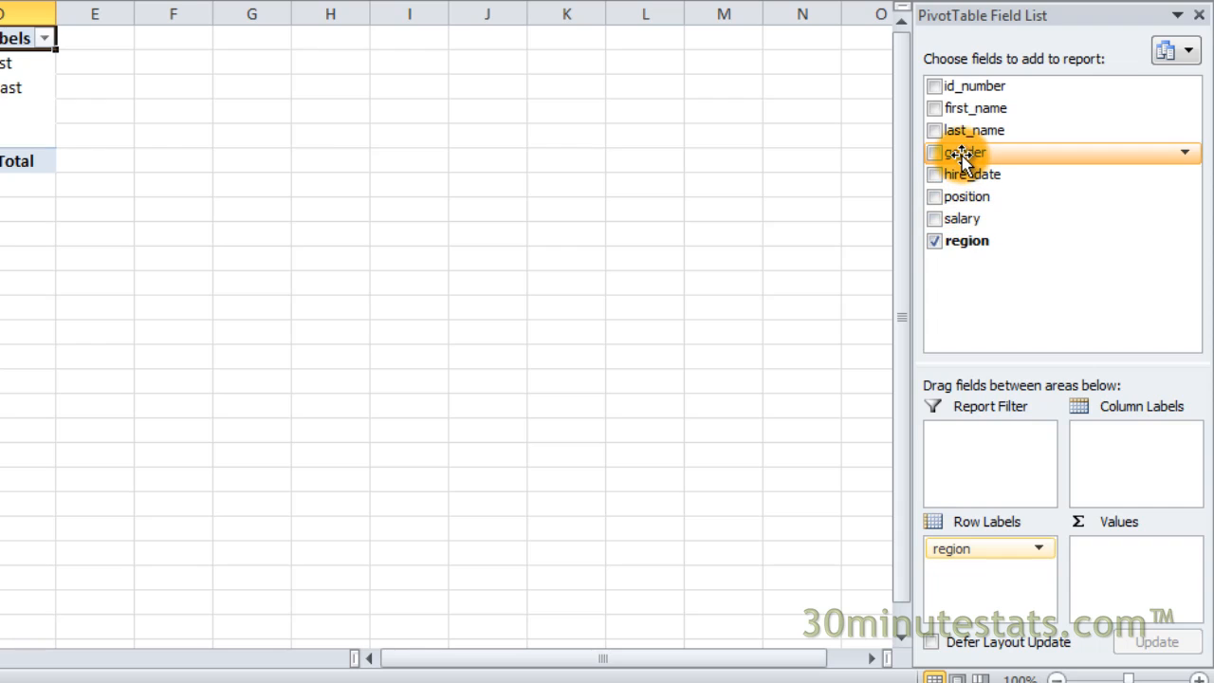
{"action": "left_click_drag", "start_coordinate": [962, 159], "coordinate": [1000, 571]}
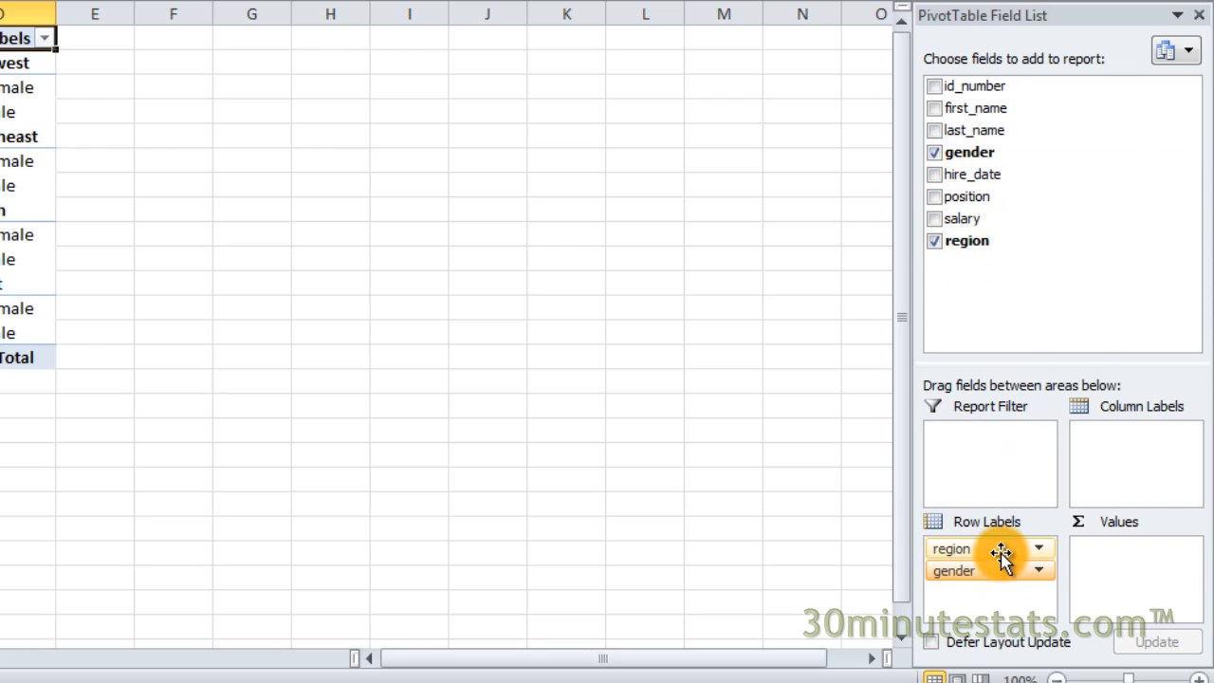
{"action": "left_click_drag", "start_coordinate": [980, 223], "coordinate": [1129, 579]}
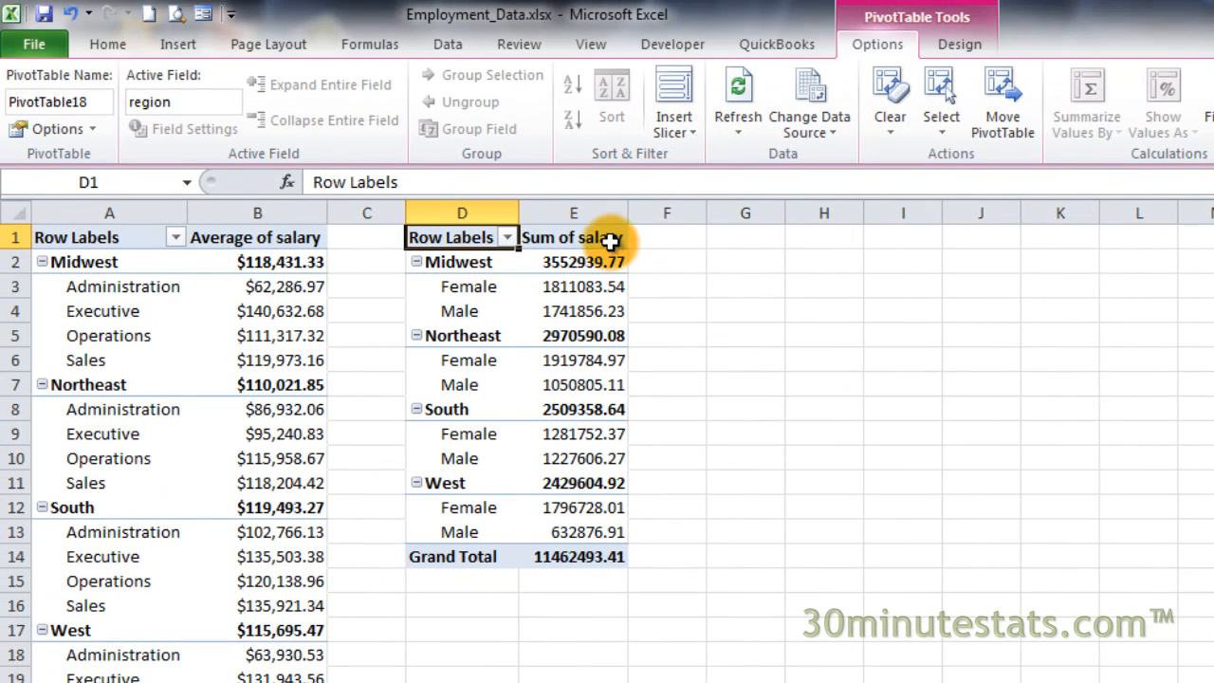
Summarize the second PivotTable's salary field by Average, with a $ Currency number format and 2 decimal places
{"action": "right_click", "coordinate": [609, 240]}
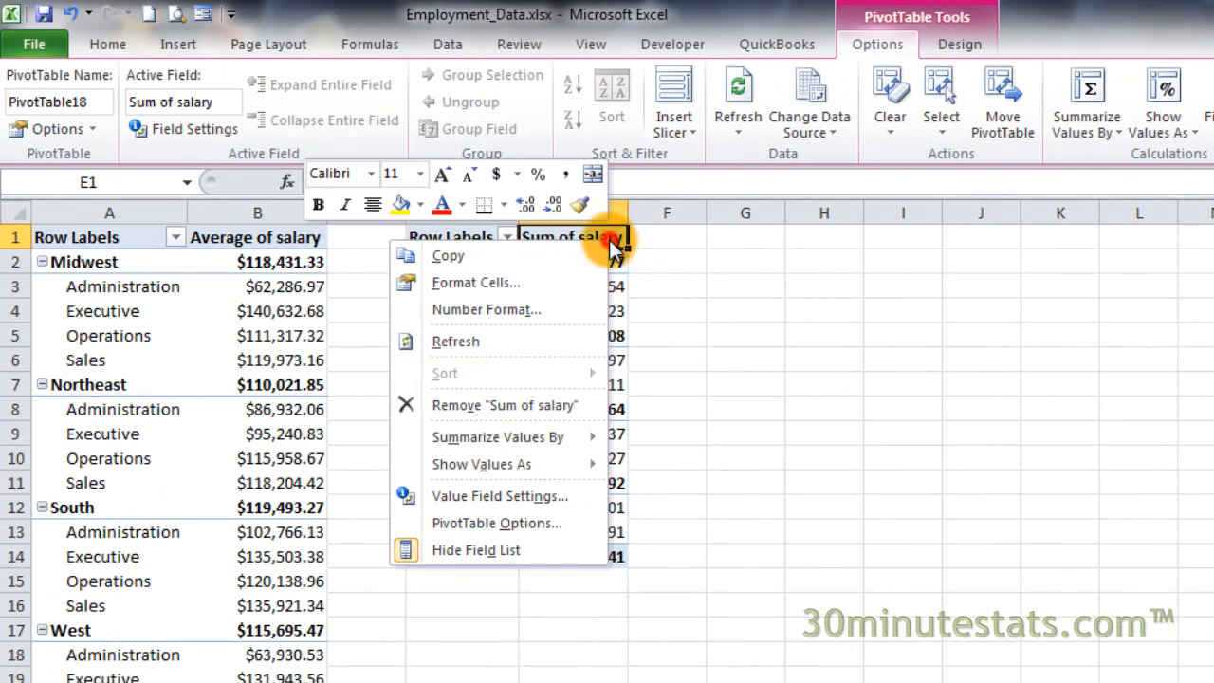
{"action": "left_click", "coordinate": [537, 496]}
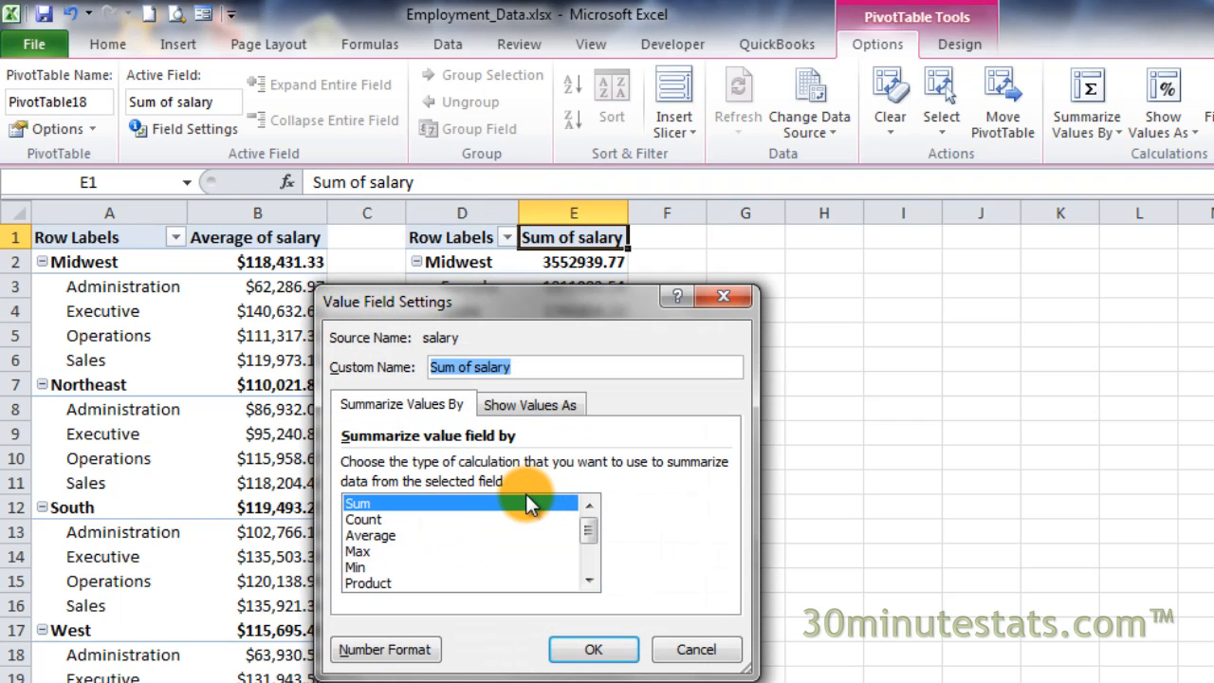
{"action": "left_click", "coordinate": [405, 538]}
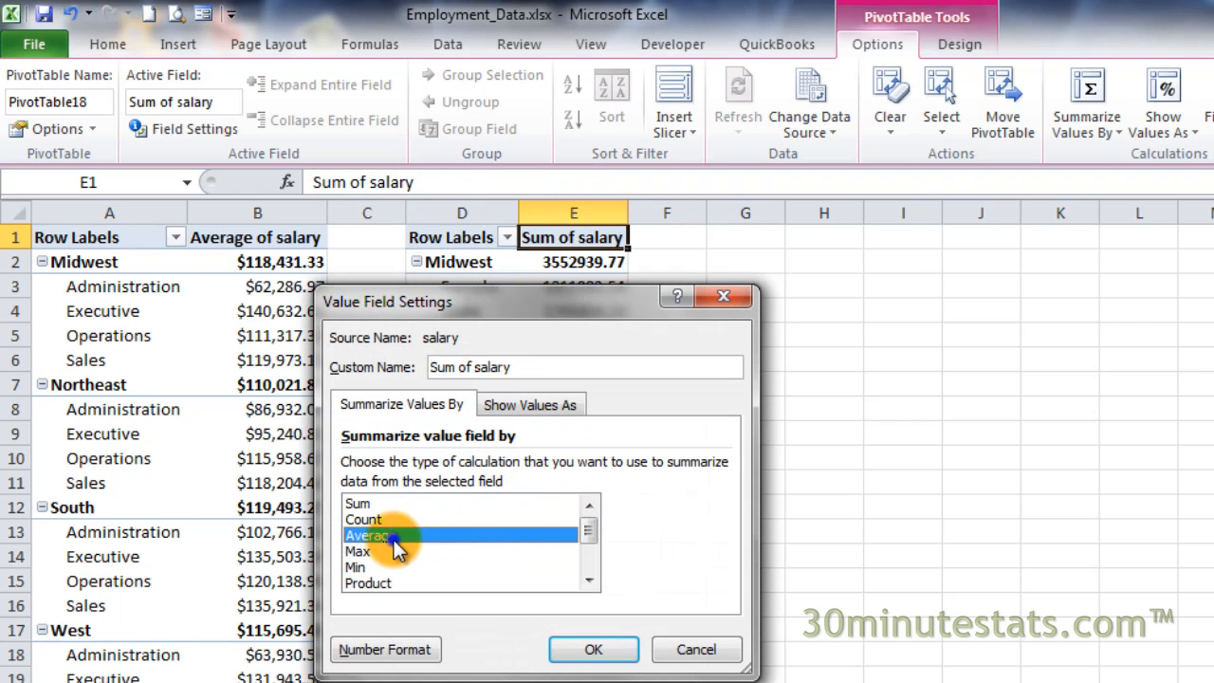
{"action": "left_click", "coordinate": [399, 650]}
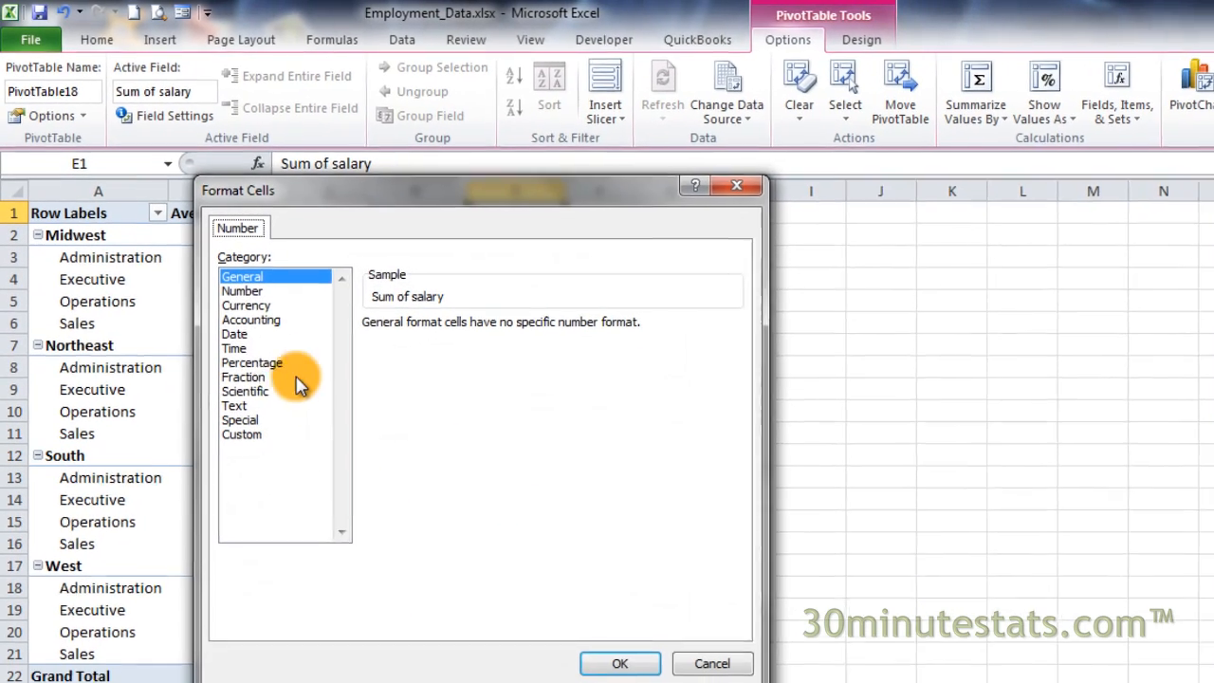
{"action": "left_click", "coordinate": [242, 301]}
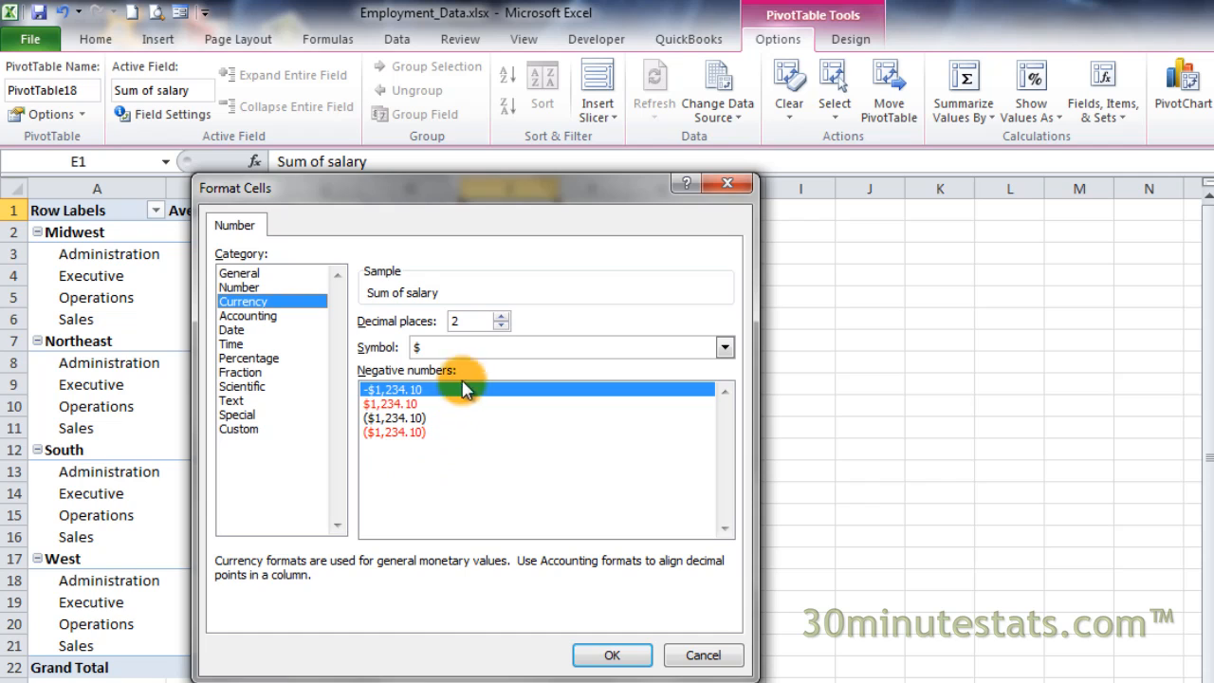
{"action": "left_click", "coordinate": [607, 655]}
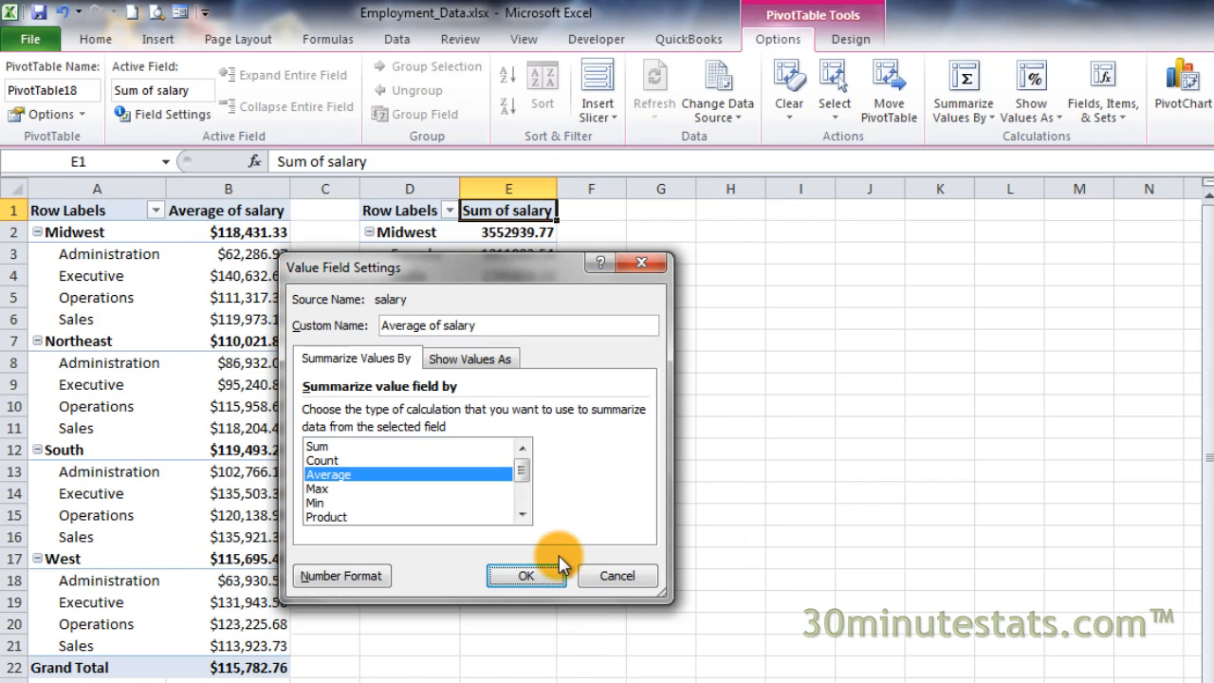
{"action": "left_click", "coordinate": [531, 575]}
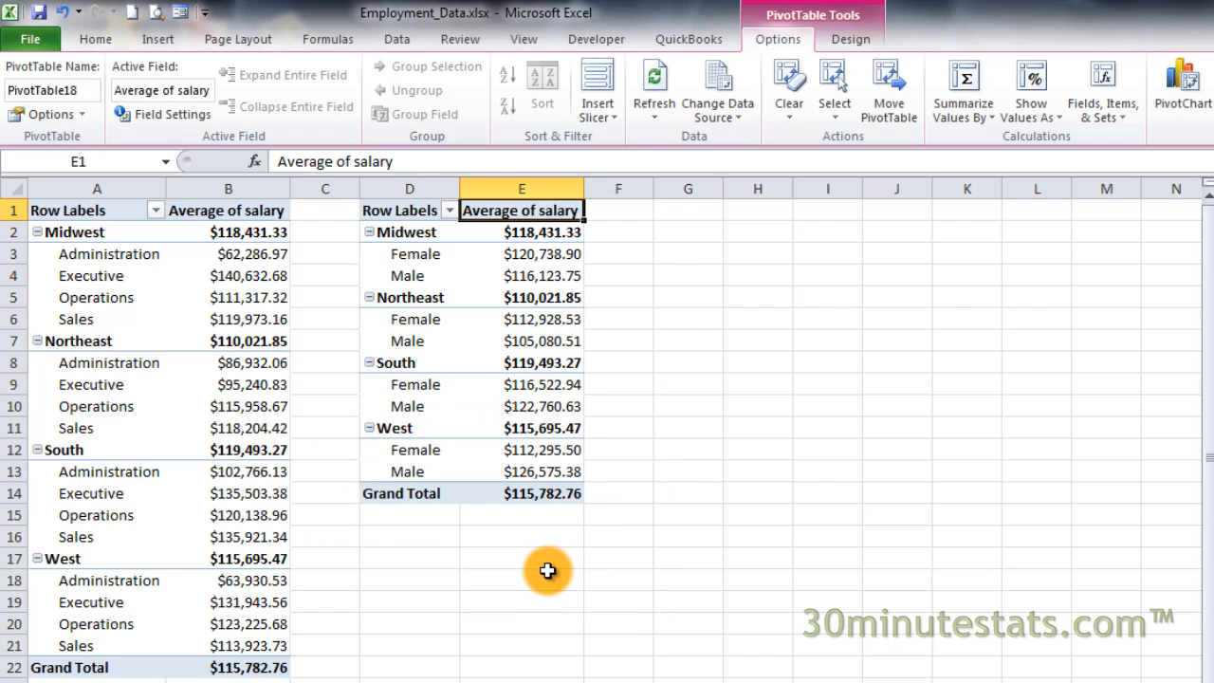
Widen column C between the two PivotTables and select cell A1 in the first PivotTable
{"action": "left_click_drag", "start_coordinate": [359, 188], "coordinate": [452, 193]}
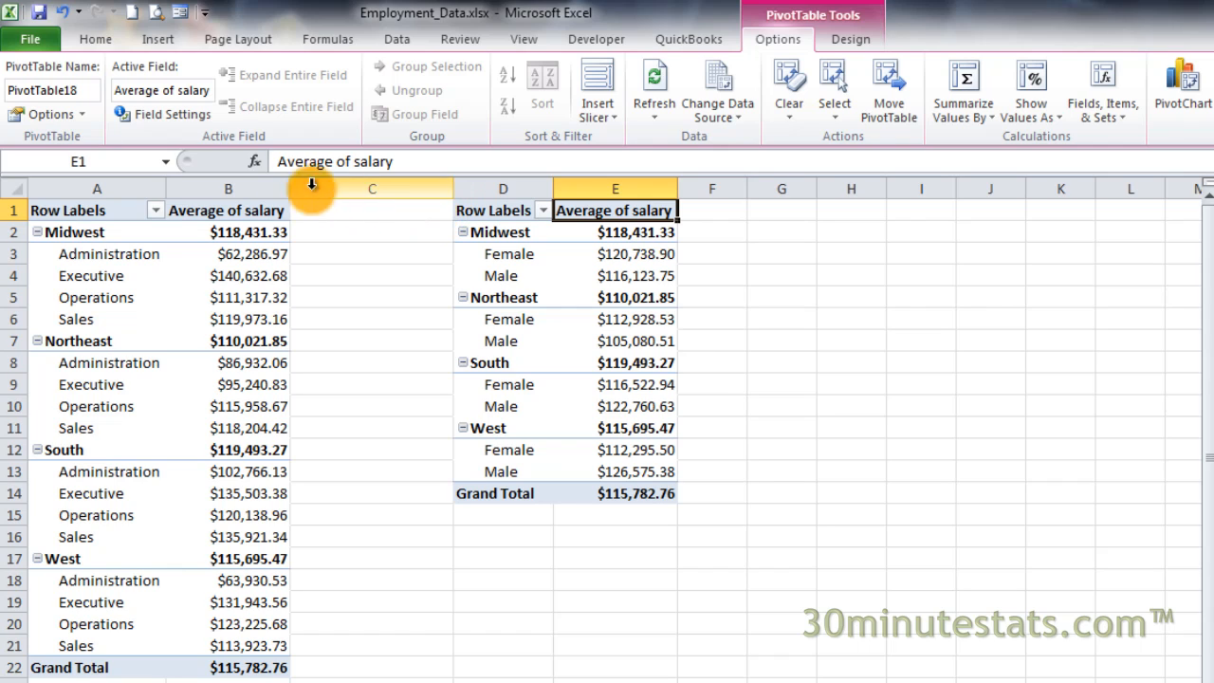
{"action": "left_click", "coordinate": [109, 207]}
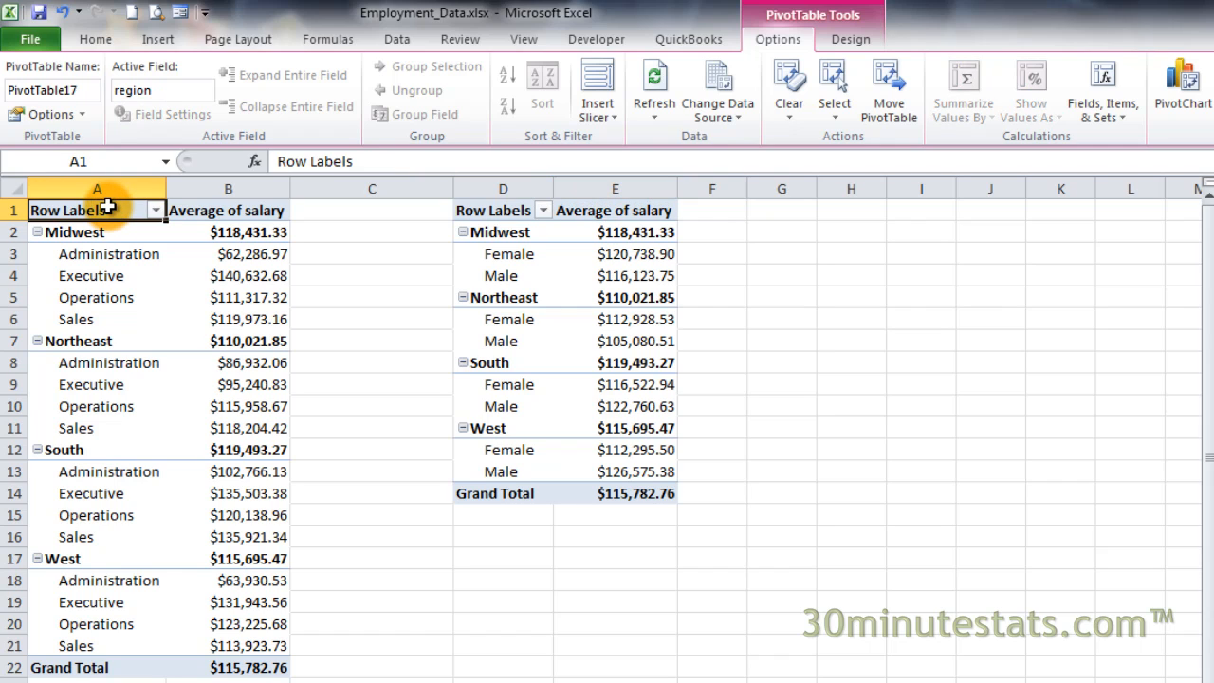
{"action": "mouse_move", "coordinate": [289, 284]}
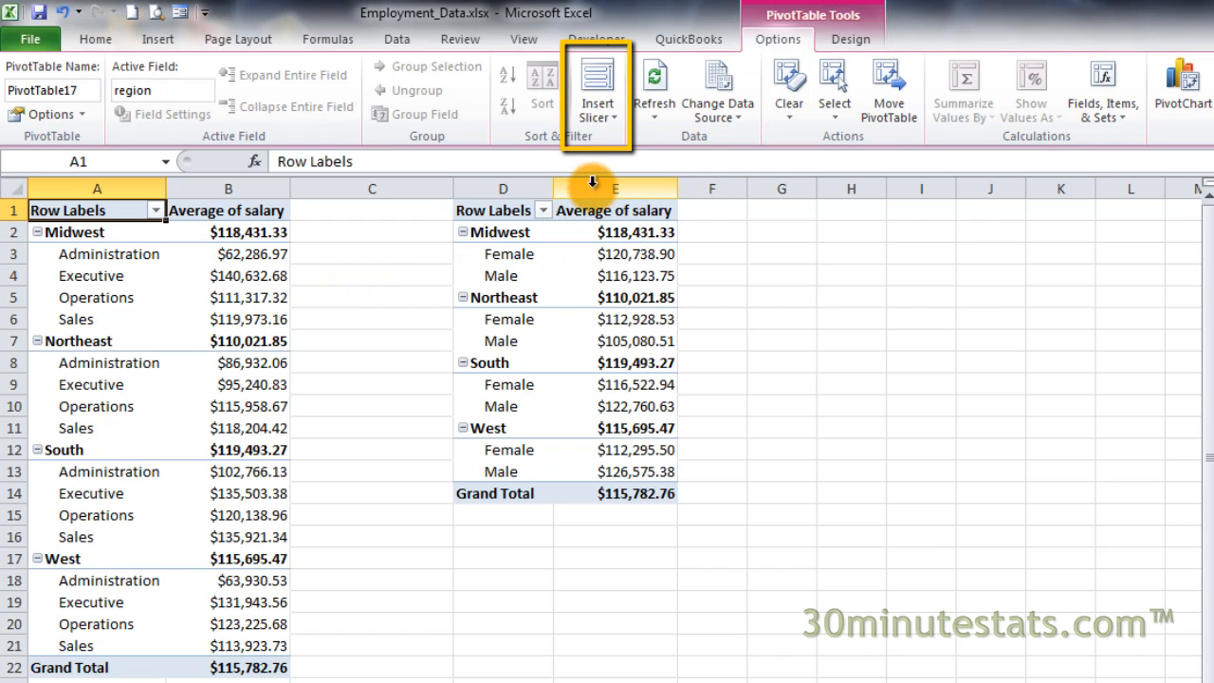
Insert position and region slicers for the first PivotTable
{"action": "left_click", "coordinate": [607, 96]}
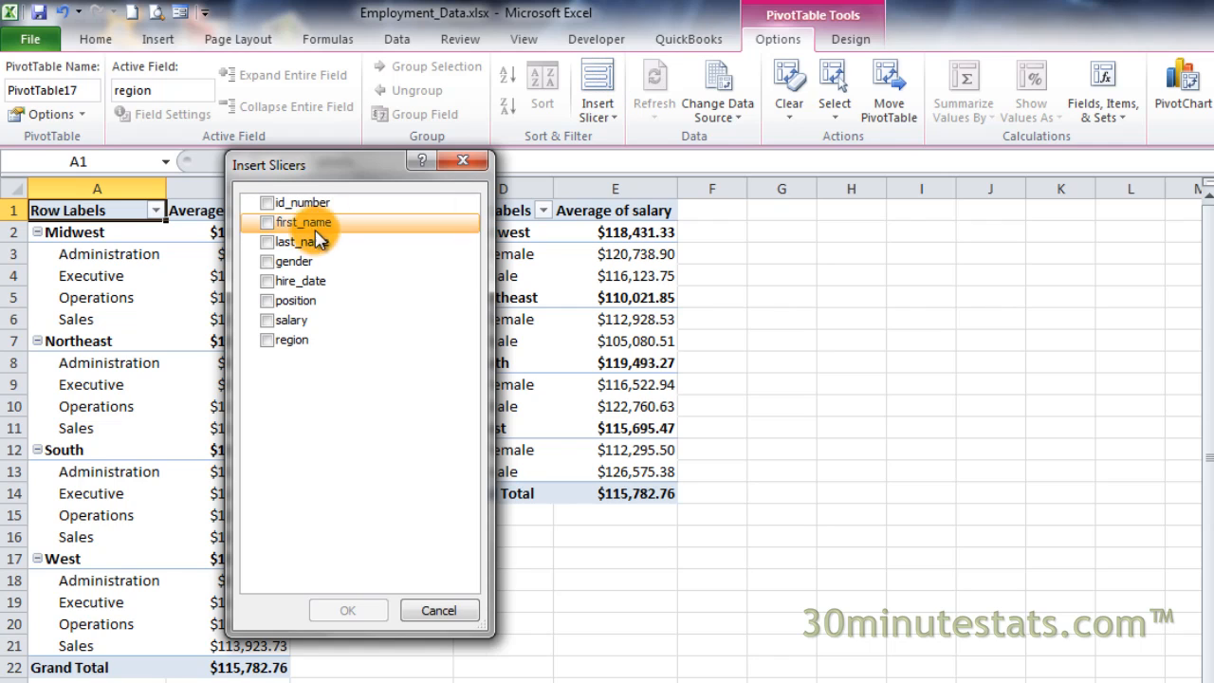
{"action": "left_click", "coordinate": [265, 343]}
{"action": "left_click", "coordinate": [267, 302]}
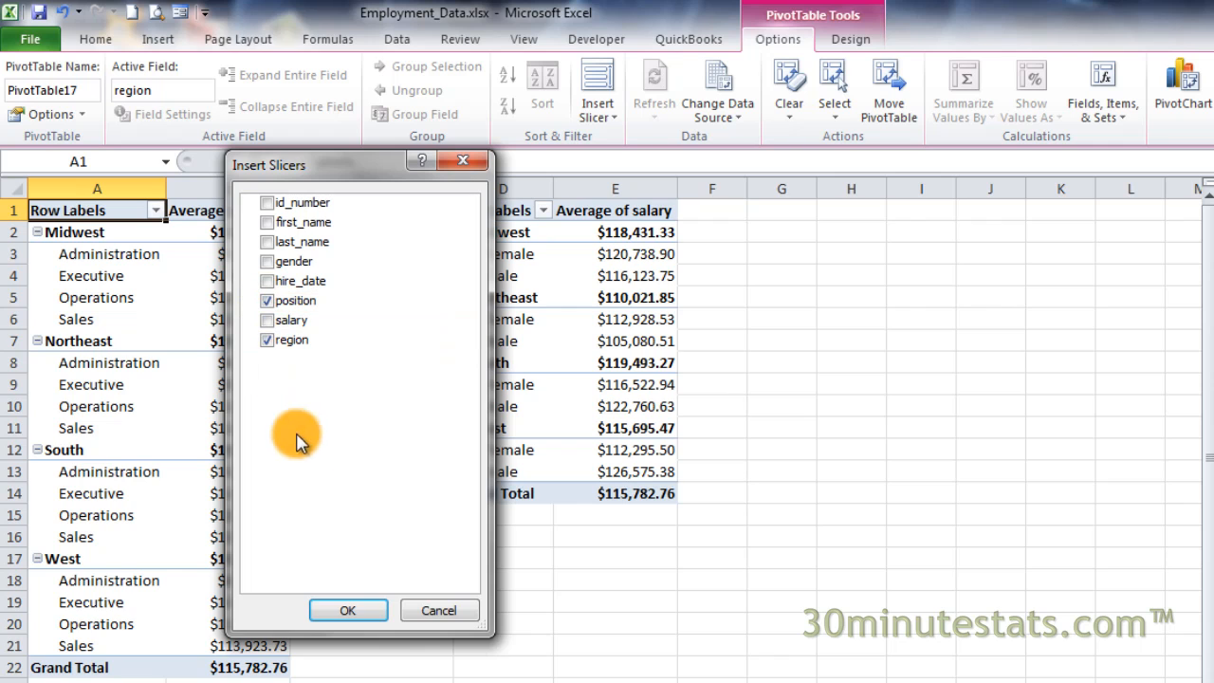
{"action": "left_click", "coordinate": [347, 611]}
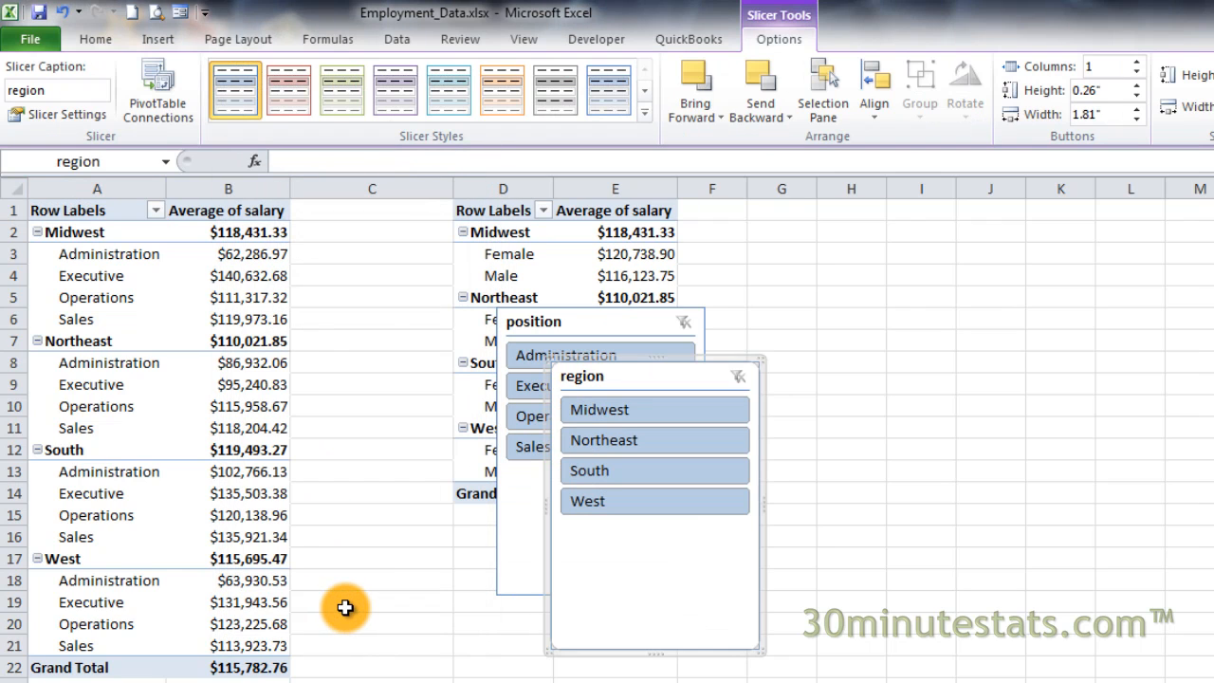
Widen column C, place the position slicer at its top, and shrink the slicer to fit its four items
{"action": "left_click", "coordinate": [600, 321]}
{"action": "left_click_drag", "start_coordinate": [599, 322], "coordinate": [518, 189]}
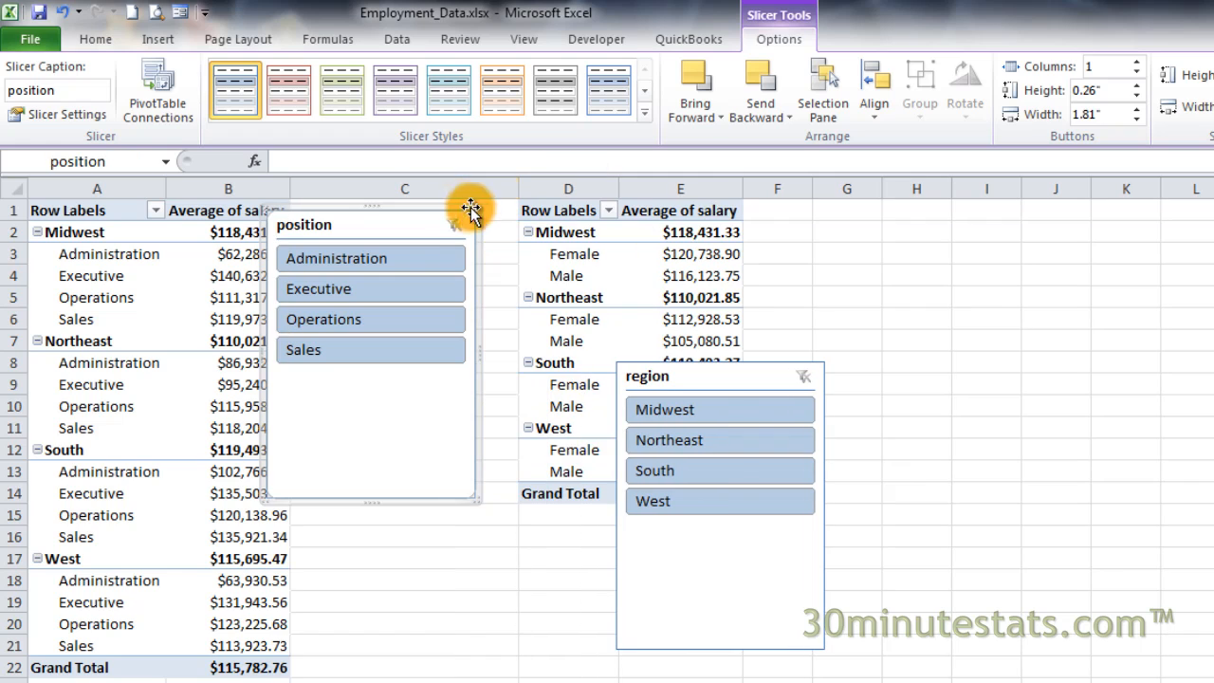
{"action": "left_click_drag", "start_coordinate": [408, 220], "coordinate": [437, 219]}
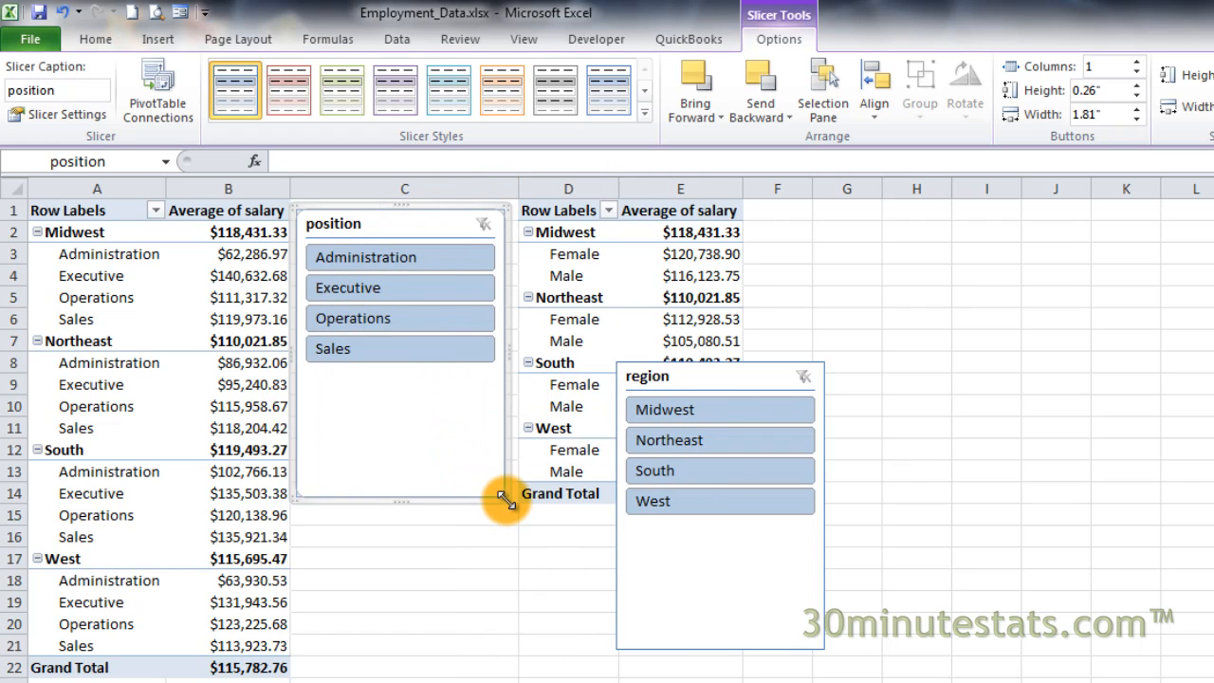
{"action": "left_click_drag", "start_coordinate": [505, 501], "coordinate": [461, 379]}
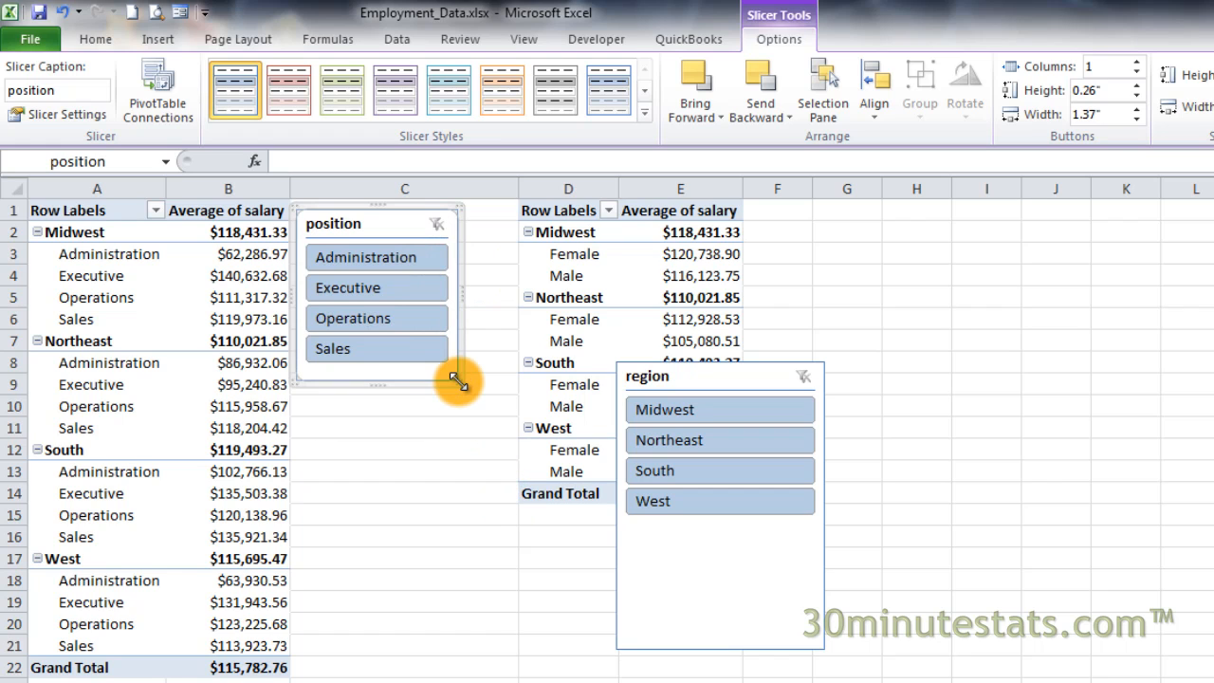
Place the region slicer directly below the position slicer, shrink it to its four items, and narrow column C slightly
{"action": "left_click_drag", "start_coordinate": [710, 379], "coordinate": [390, 395]}
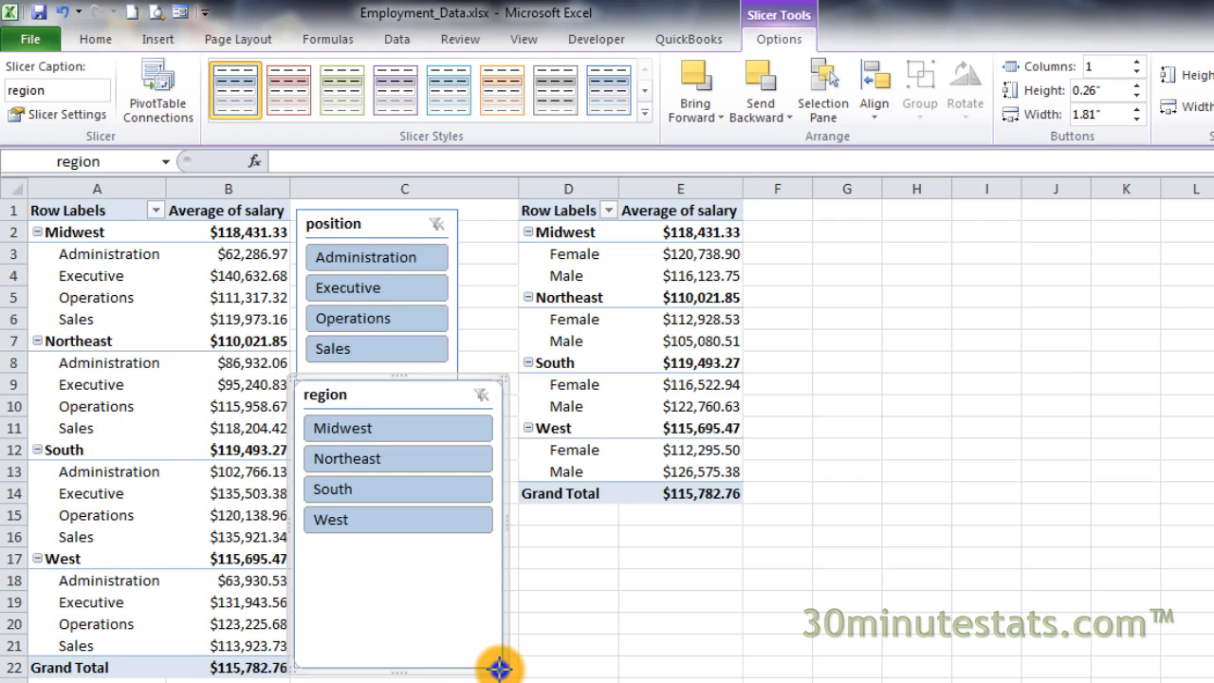
{"action": "left_click_drag", "start_coordinate": [499, 667], "coordinate": [462, 545]}
{"action": "left_click_drag", "start_coordinate": [517, 188], "coordinate": [491, 193]}
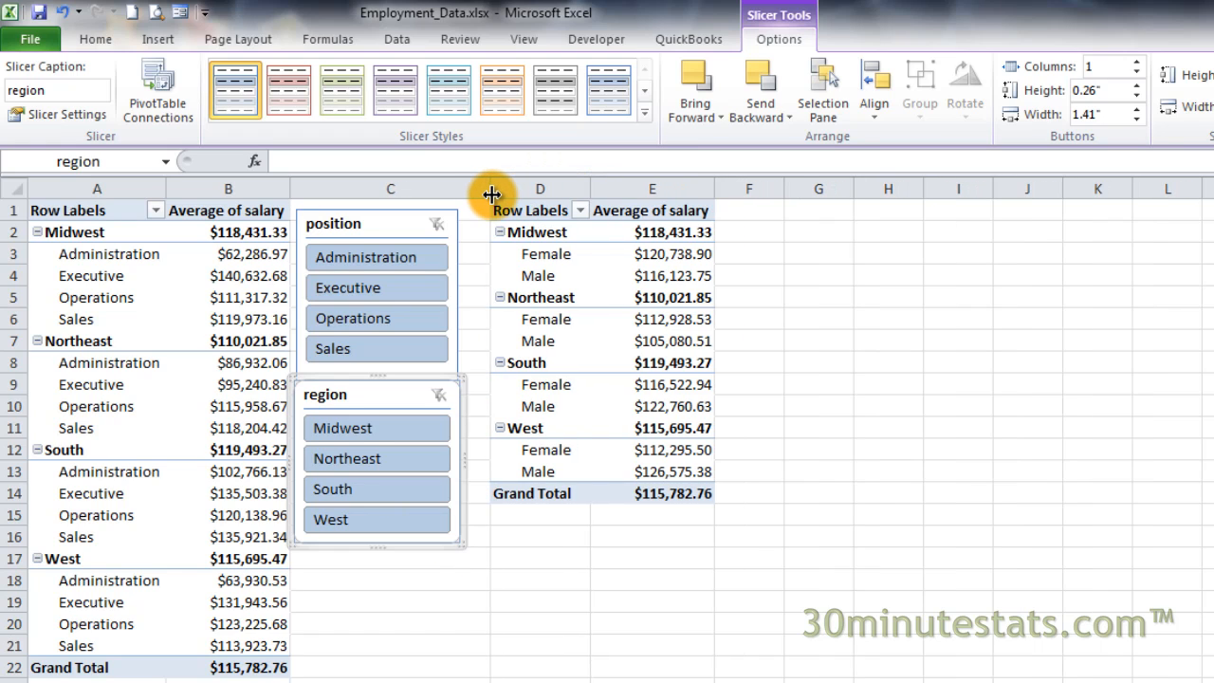
Filter the first PivotTable by Administration, Executive and Operations in turn with the position slicer, and reselect all four positions
{"action": "left_click", "coordinate": [413, 265]}
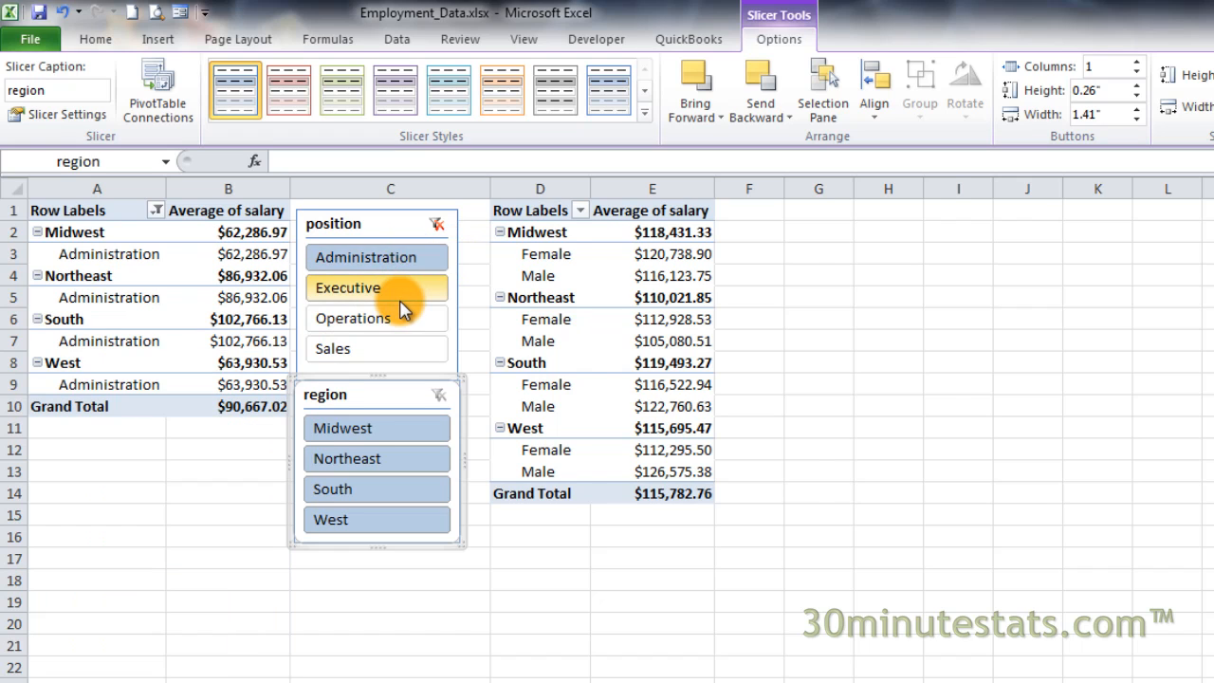
{"action": "left_click", "coordinate": [401, 298]}
{"action": "left_click", "coordinate": [381, 310]}
{"action": "left_click_drag", "start_coordinate": [364, 251], "coordinate": [360, 358]}
Filter the first PivotTable by Midwest, Northeast and South in turn with the region slicer, and reselect all four regions
{"action": "left_click", "coordinate": [396, 430]}
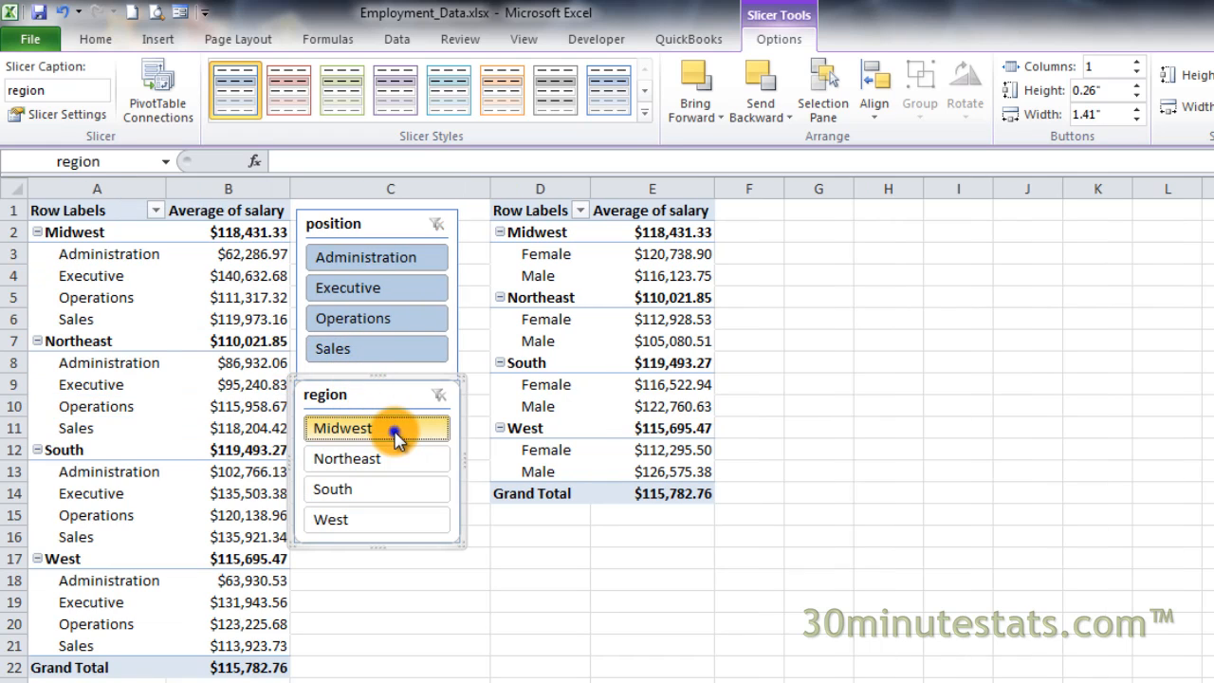
{"action": "left_click", "coordinate": [400, 459]}
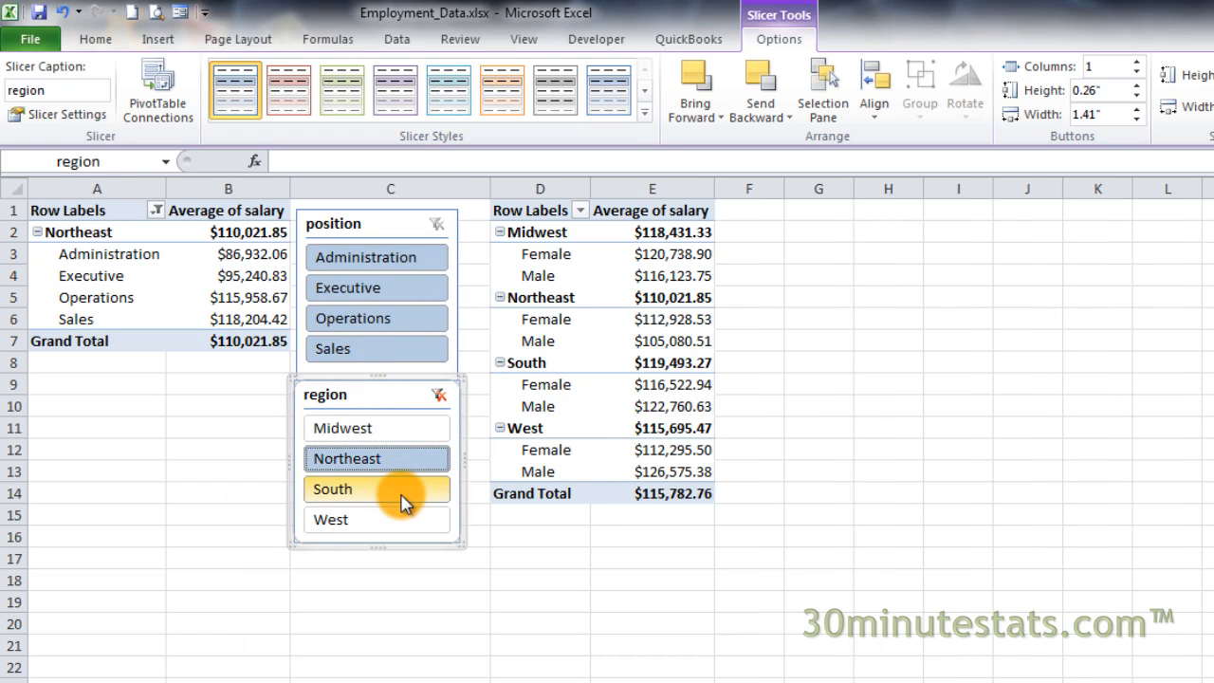
{"action": "left_click", "coordinate": [403, 491]}
{"action": "left_click_drag", "start_coordinate": [398, 522], "coordinate": [394, 428]}
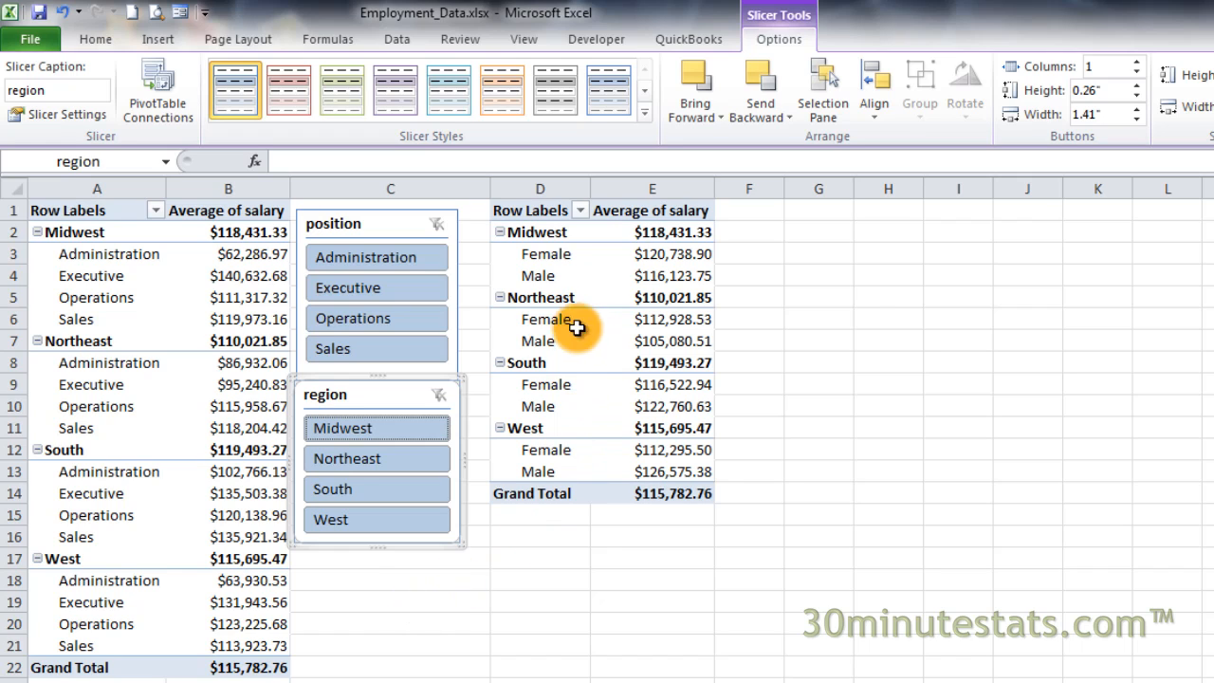
Connect the position and region slicers to the second PivotTable through its slicer connections
{"action": "left_click", "coordinate": [536, 216]}
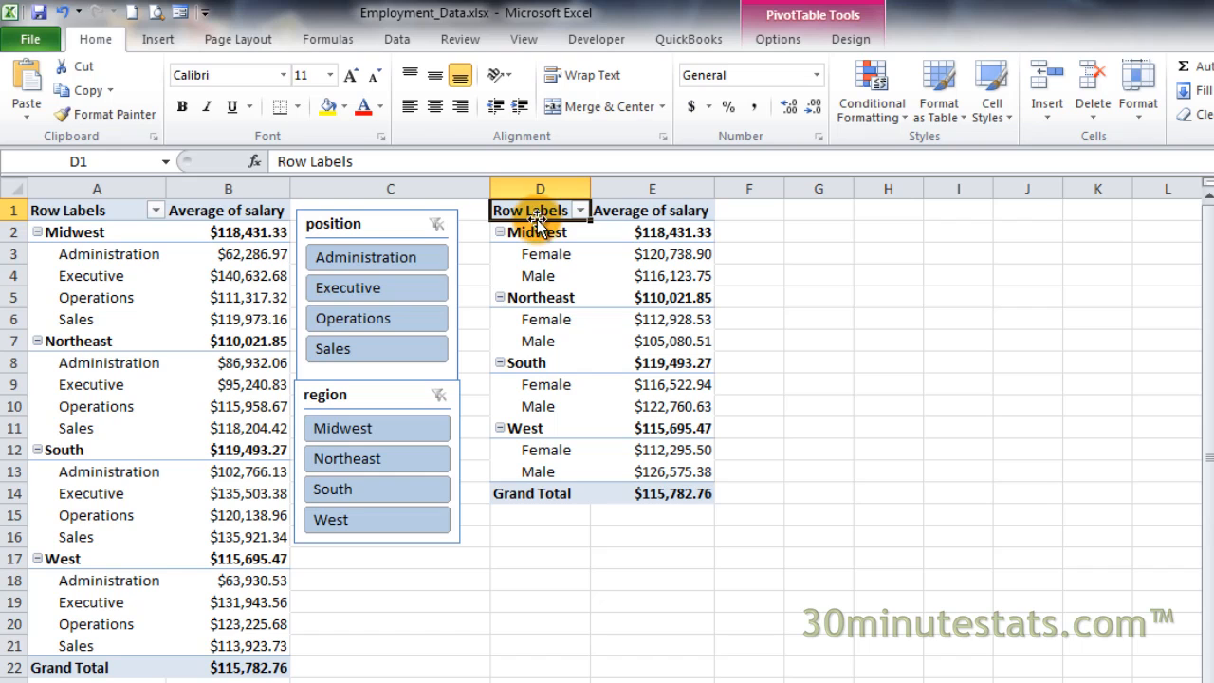
{"action": "left_click", "coordinate": [778, 40]}
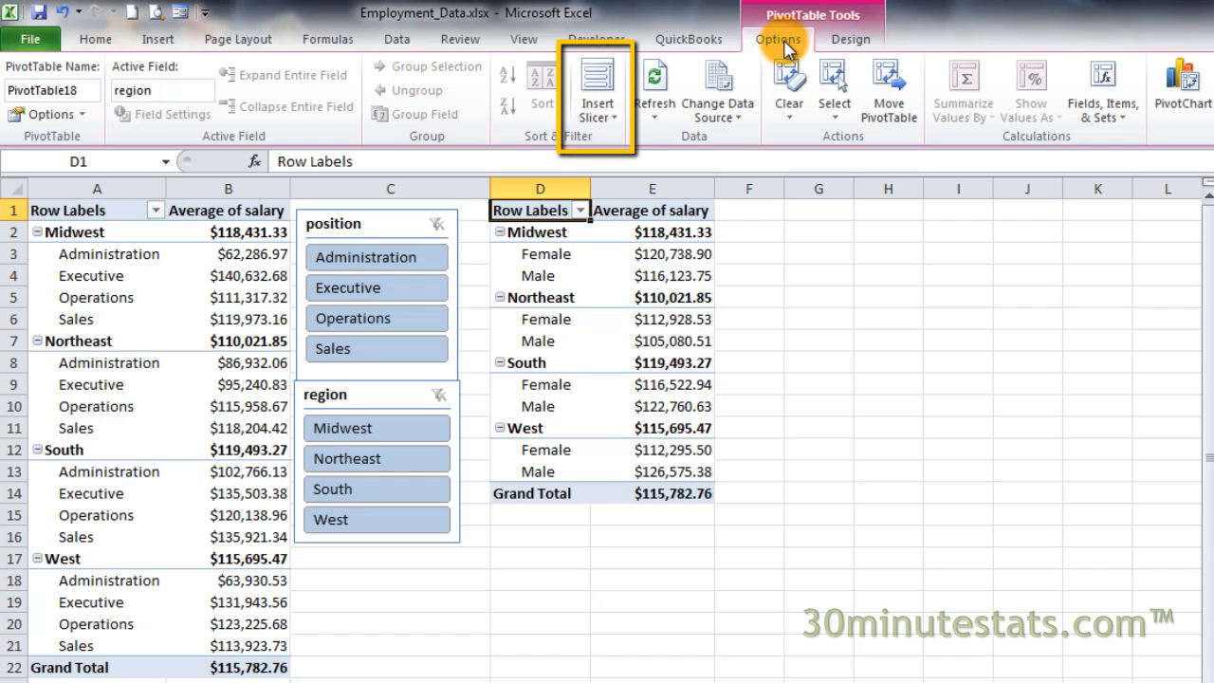
{"action": "left_click", "coordinate": [607, 116]}
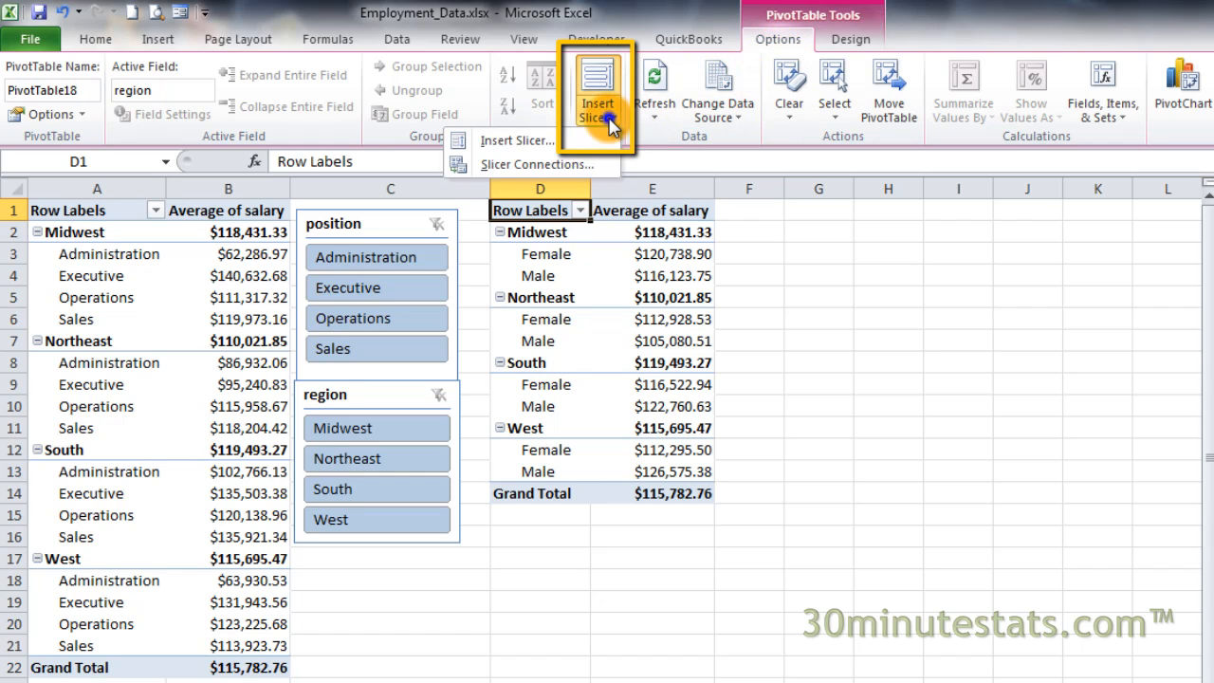
{"action": "left_click", "coordinate": [603, 166]}
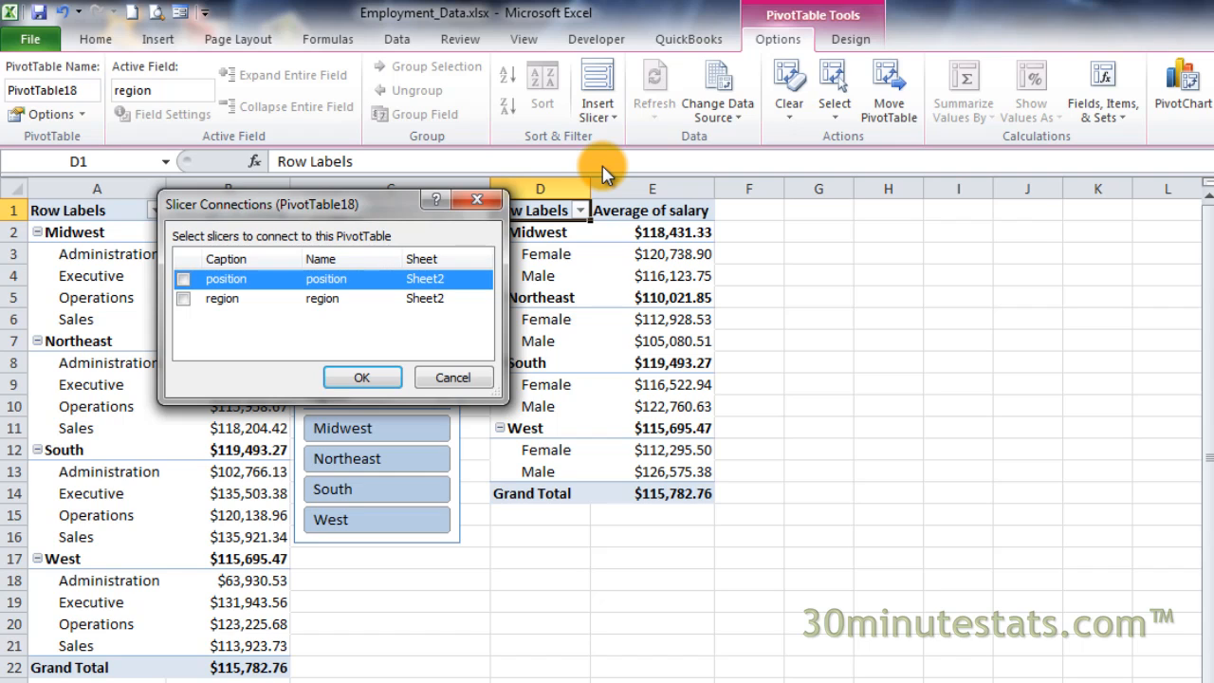
{"action": "left_click", "coordinate": [183, 278]}
{"action": "left_click", "coordinate": [183, 299]}
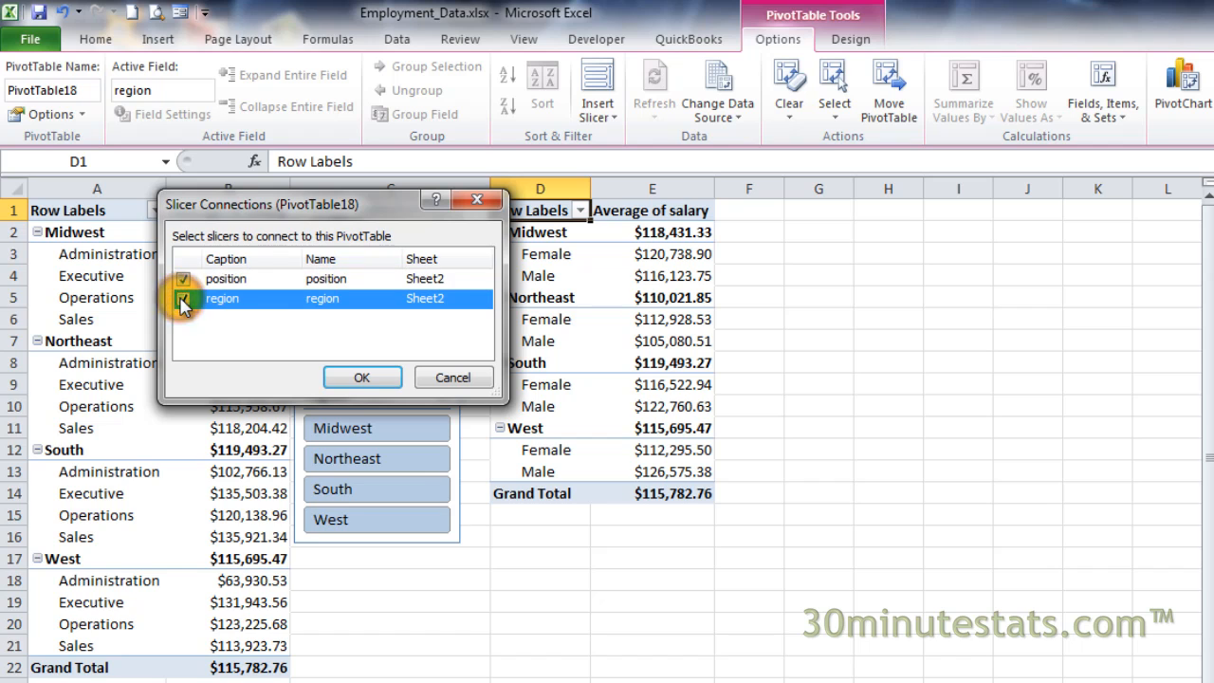
{"action": "left_click", "coordinate": [356, 378]}
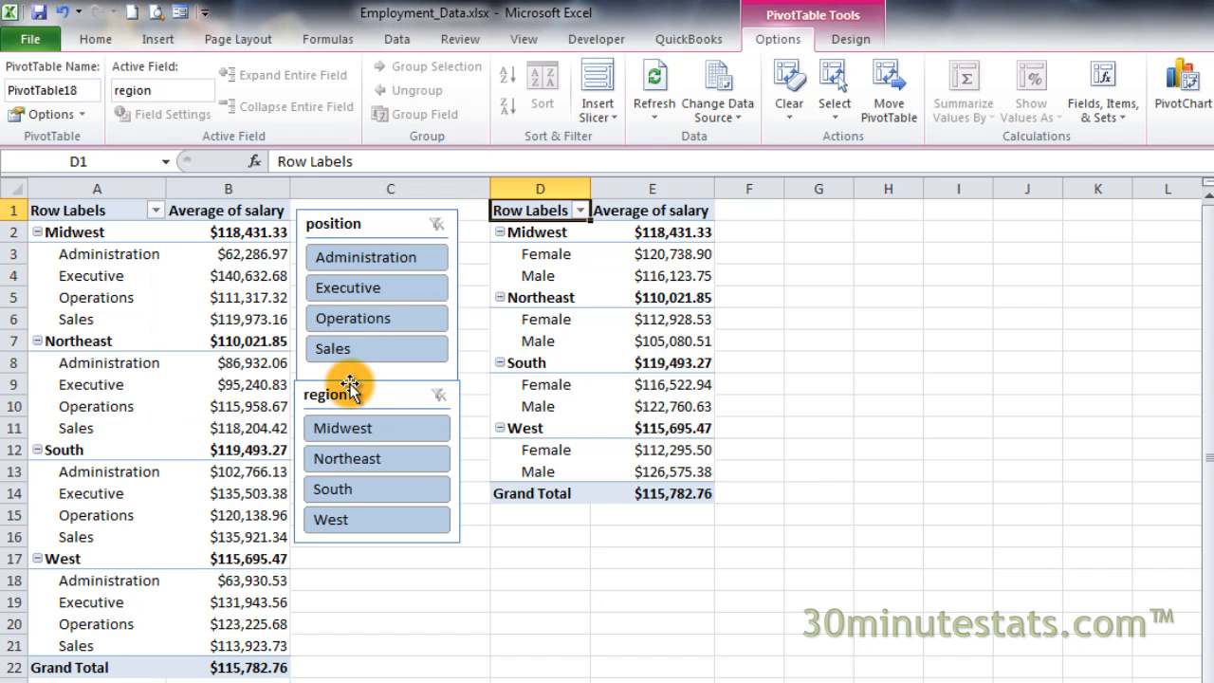
Test both slicers on the two PivotTables with Sales, Operations, Executive, Midwest and Midwest through South, and reselect every position and region
{"action": "left_click", "coordinate": [352, 349]}
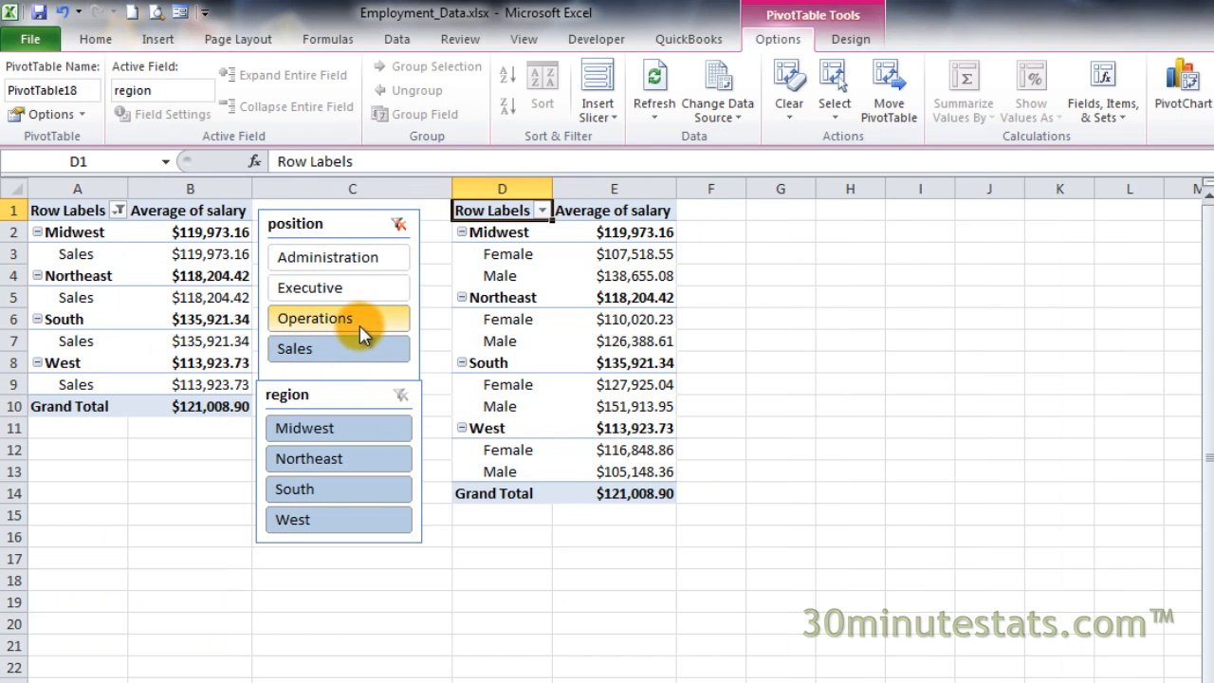
{"action": "left_click", "coordinate": [361, 327]}
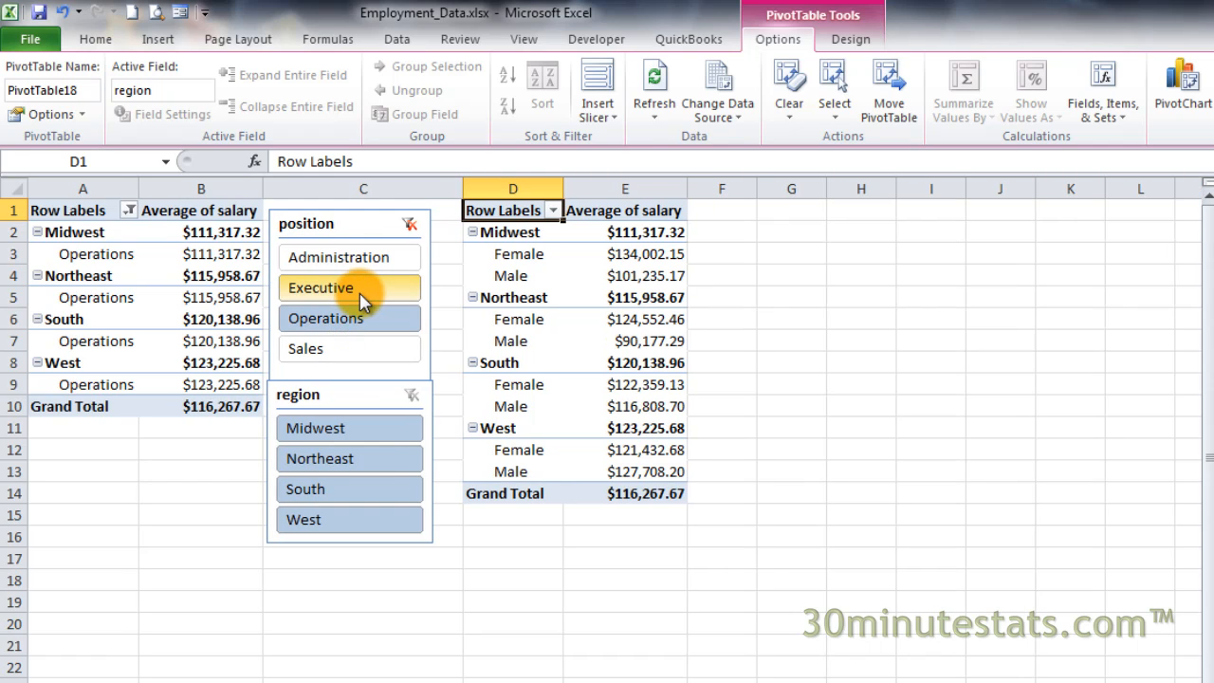
{"action": "left_click", "coordinate": [361, 301]}
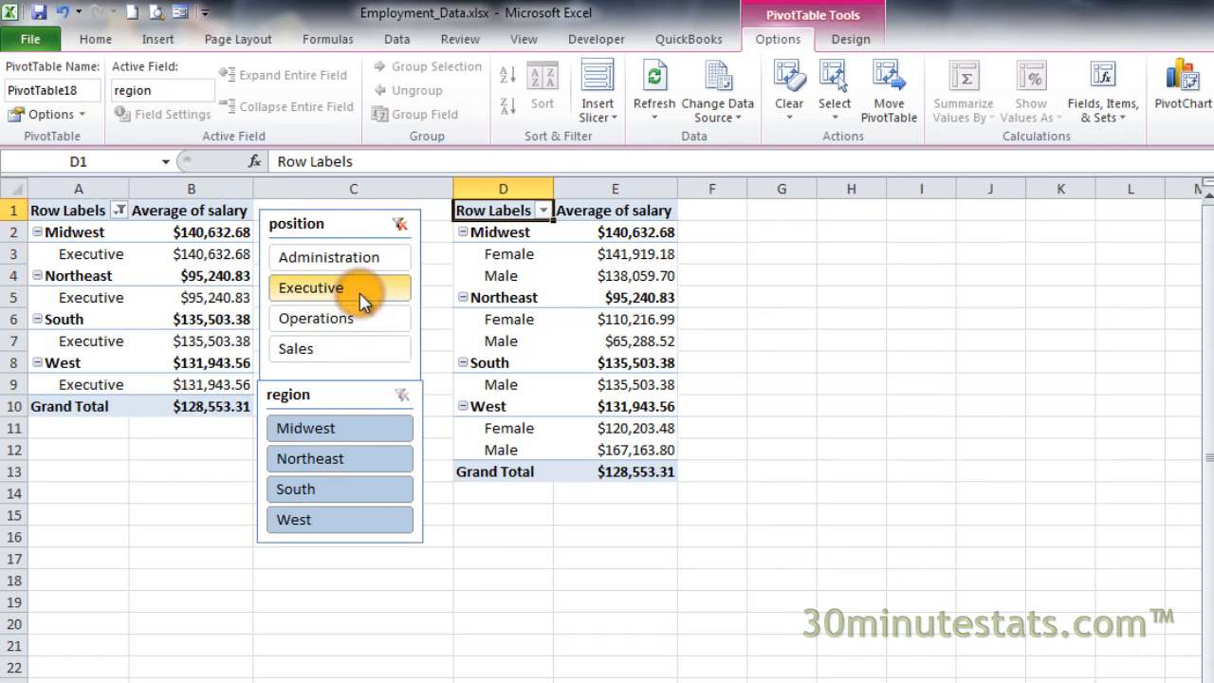
{"action": "left_click", "coordinate": [361, 429]}
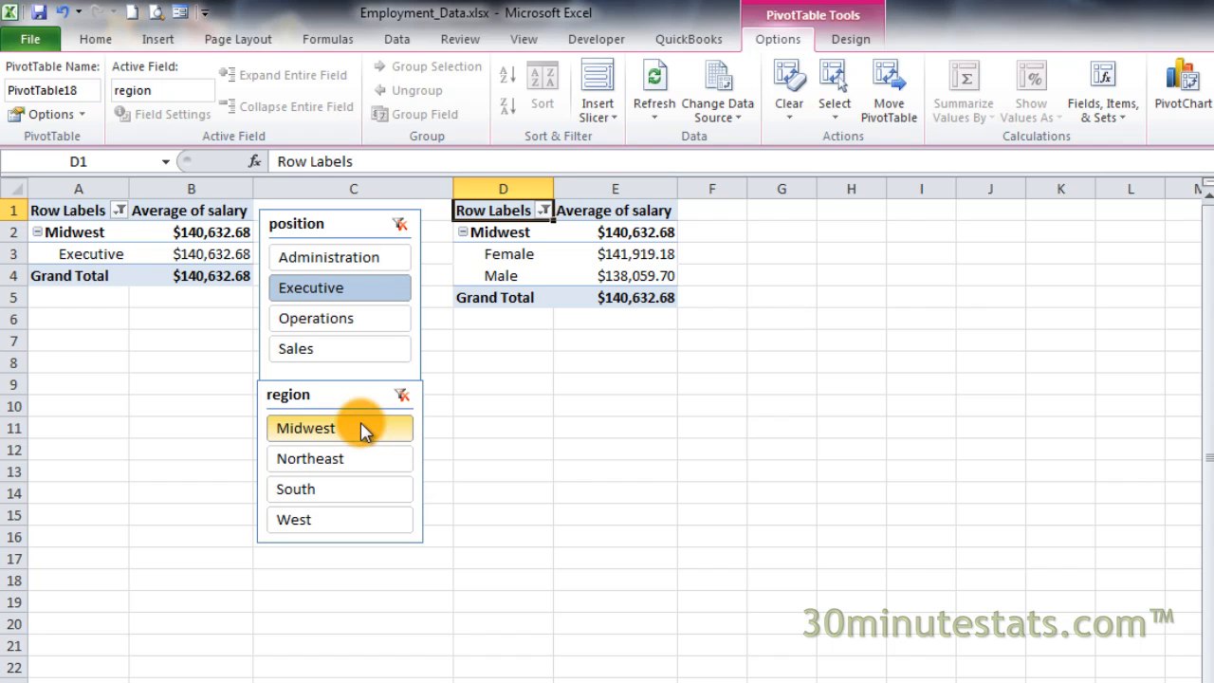
{"action": "left_click_drag", "start_coordinate": [361, 428], "coordinate": [360, 491]}
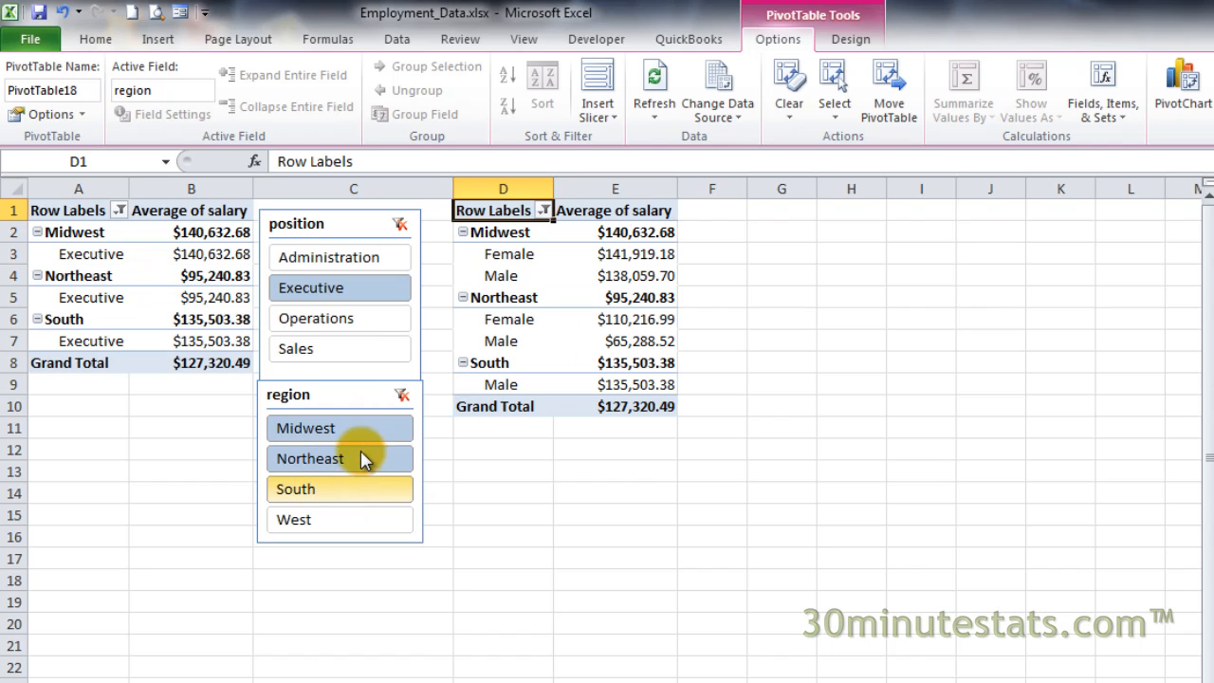
{"action": "left_click_drag", "start_coordinate": [360, 428], "coordinate": [360, 517]}
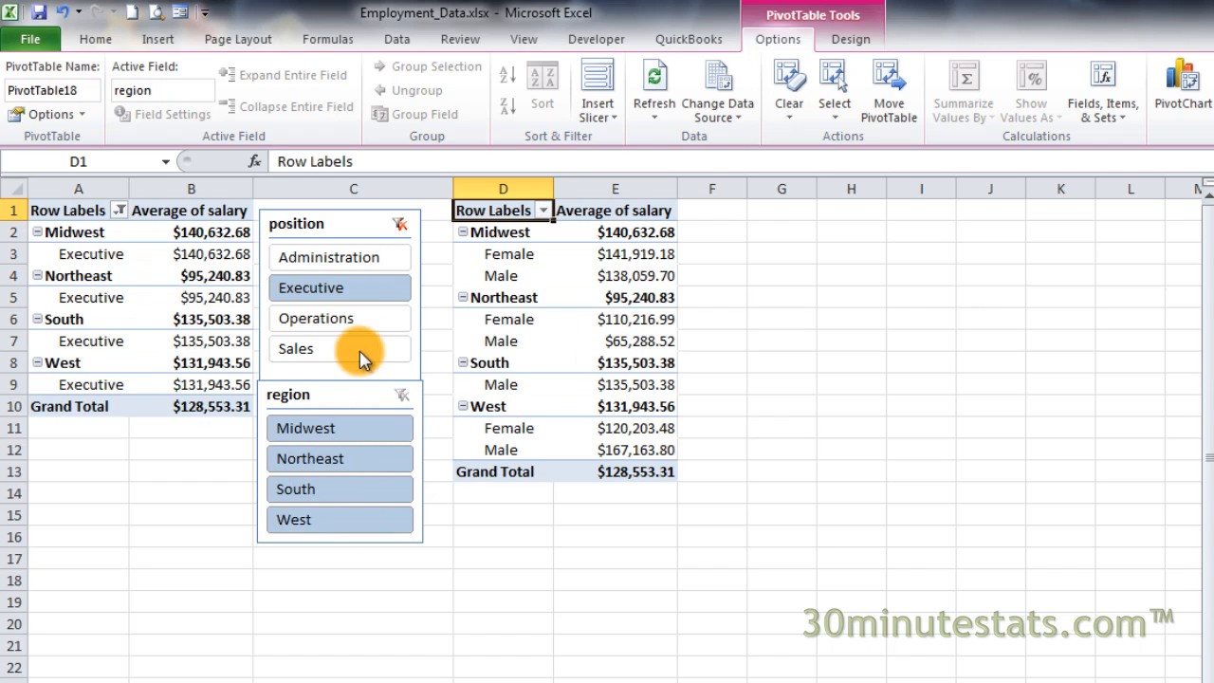
{"action": "left_click_drag", "start_coordinate": [355, 256], "coordinate": [360, 360]}
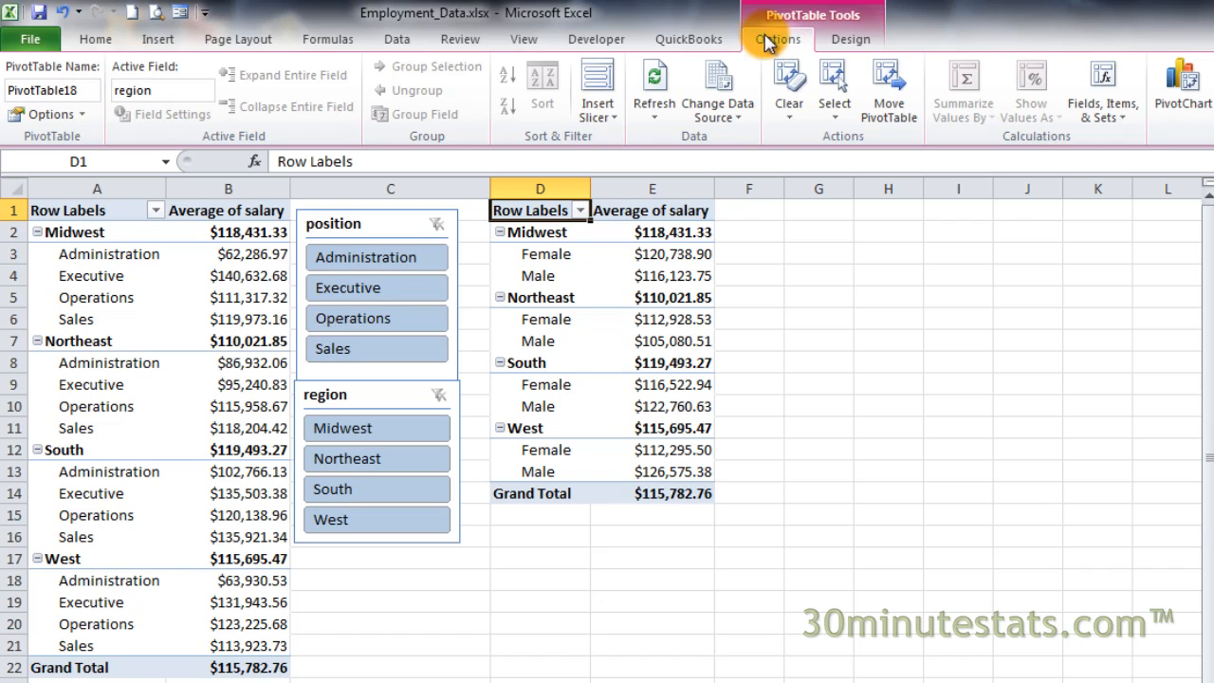
Insert a gender slicer for the second PivotTable and place it, shrunk to fit, below the region slicer in column C
{"action": "left_click", "coordinate": [599, 87]}
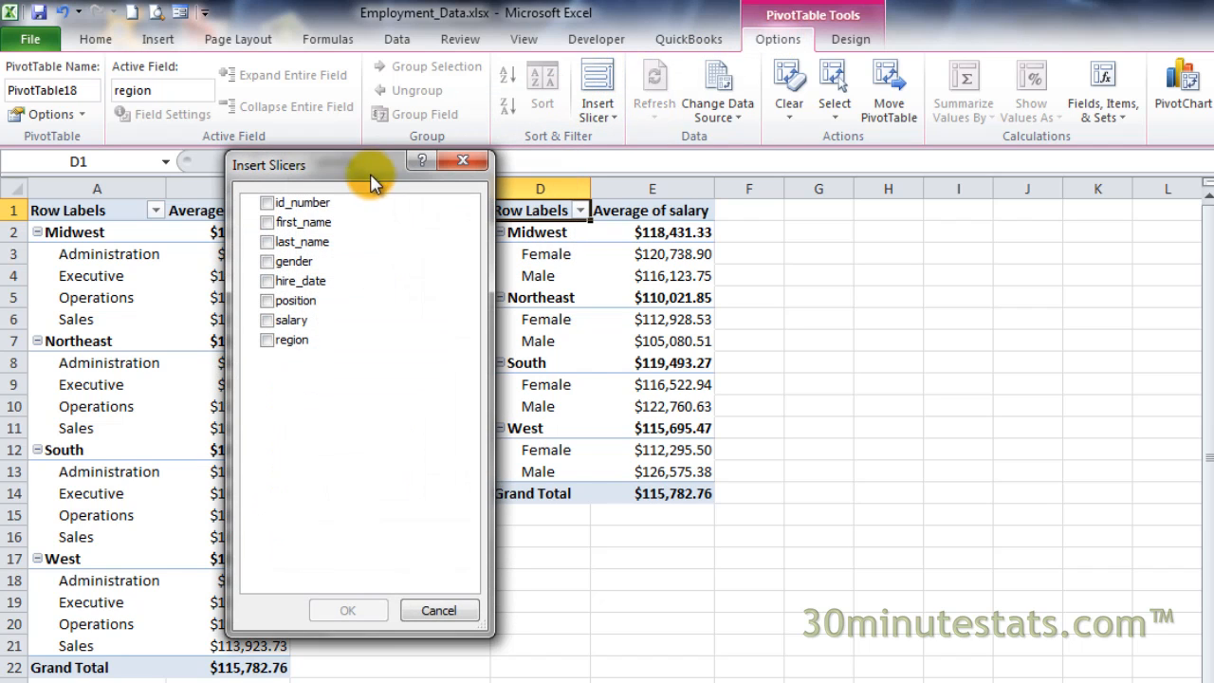
{"action": "left_click", "coordinate": [269, 262]}
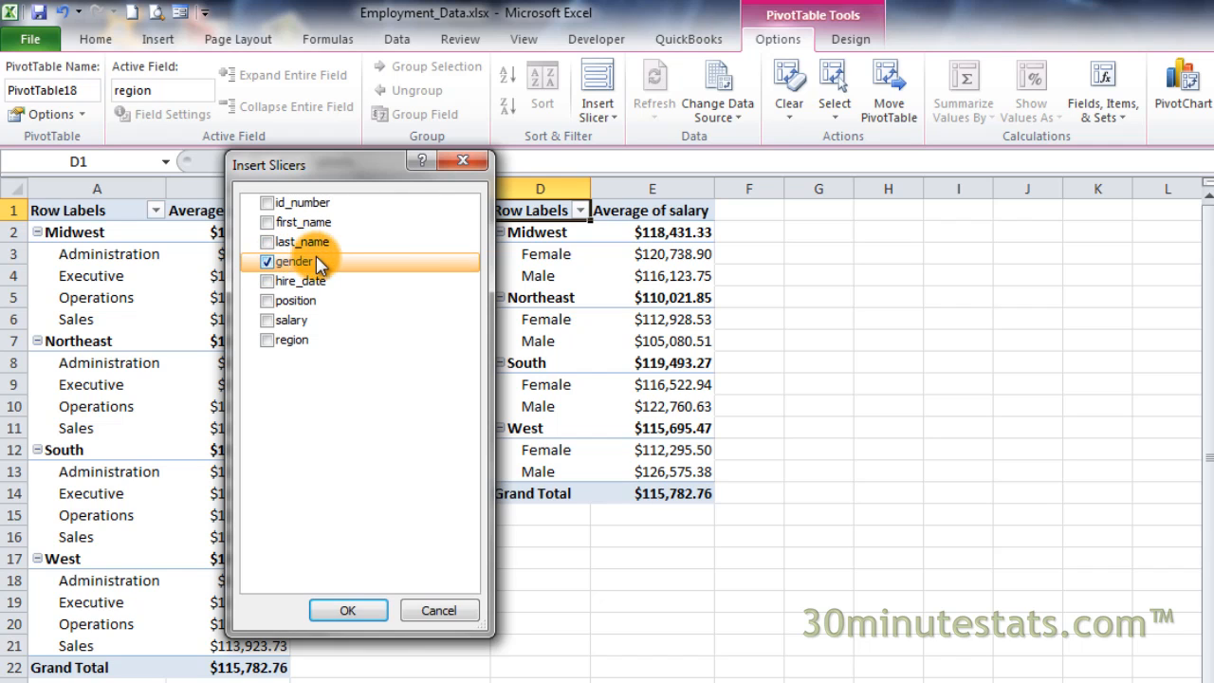
{"action": "left_click", "coordinate": [359, 609]}
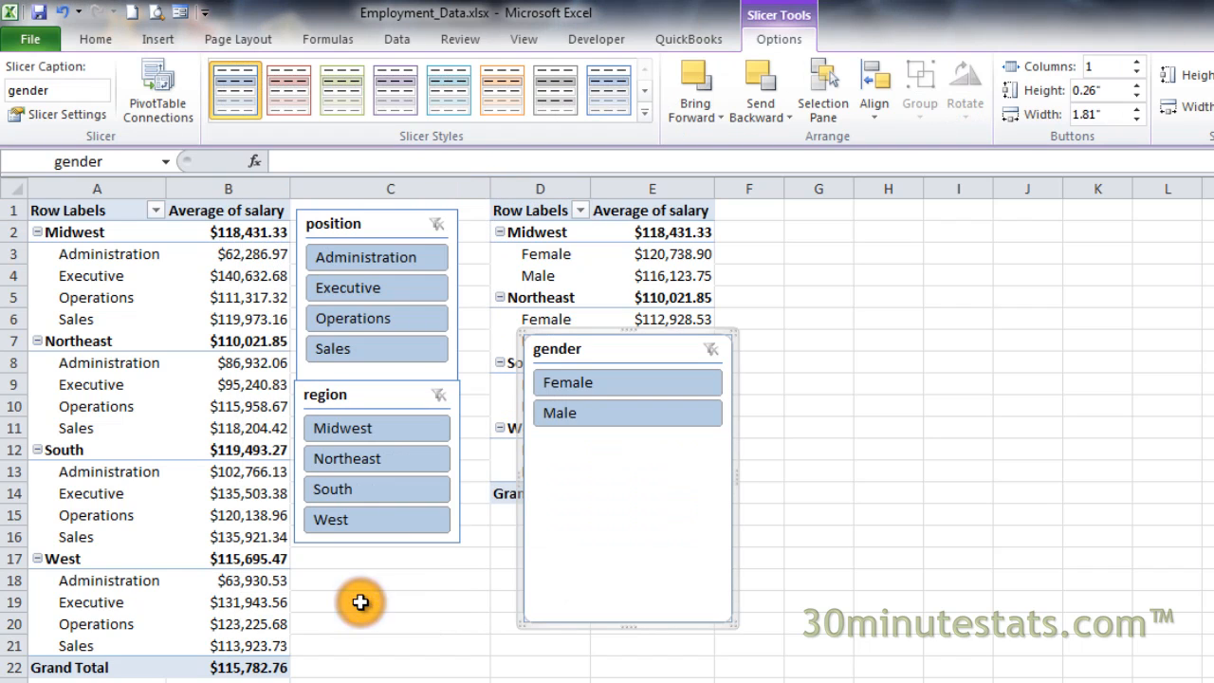
{"action": "left_click_drag", "start_coordinate": [612, 343], "coordinate": [380, 451]}
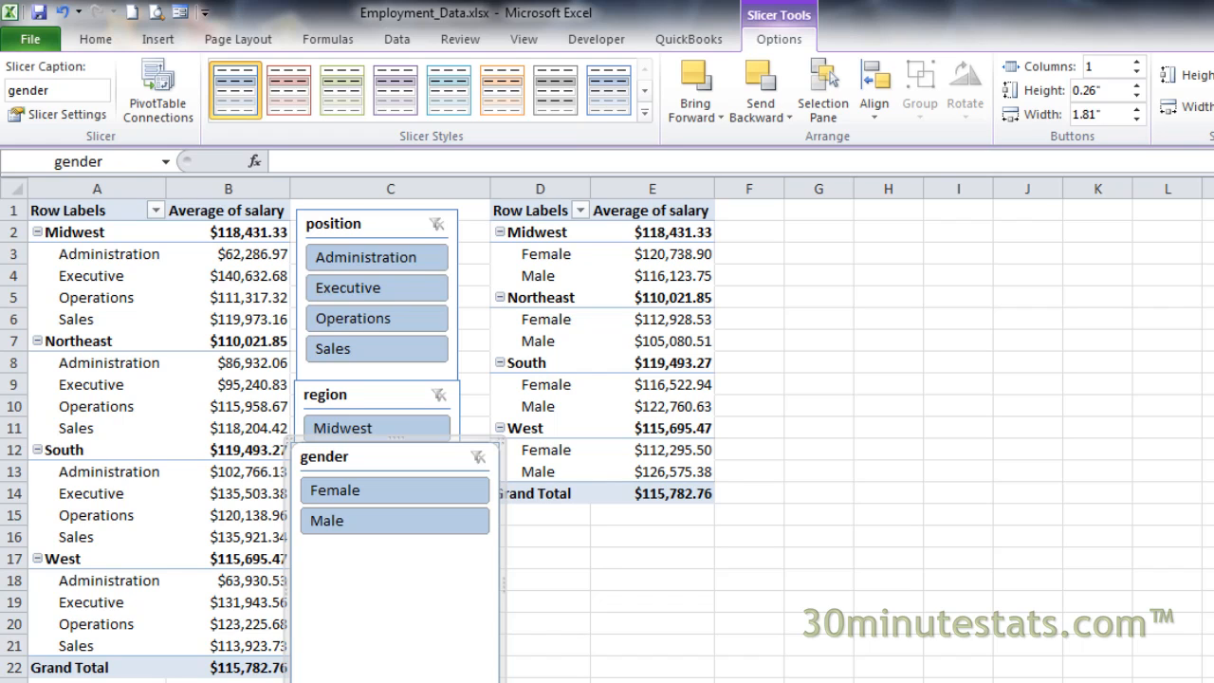
{"action": "left_click_drag", "start_coordinate": [497, 679], "coordinate": [414, 565]}
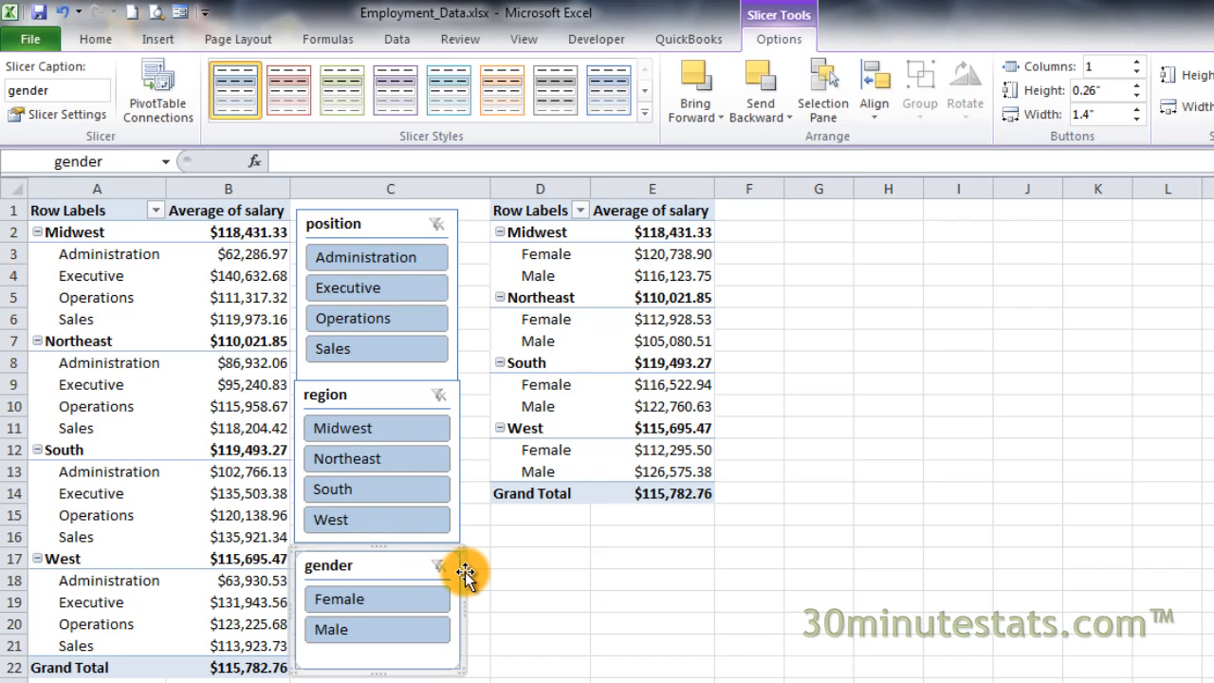
Filter the second PivotTable by Female and Male in turn with the gender slicer, and reselect both genders
{"action": "left_click", "coordinate": [427, 598]}
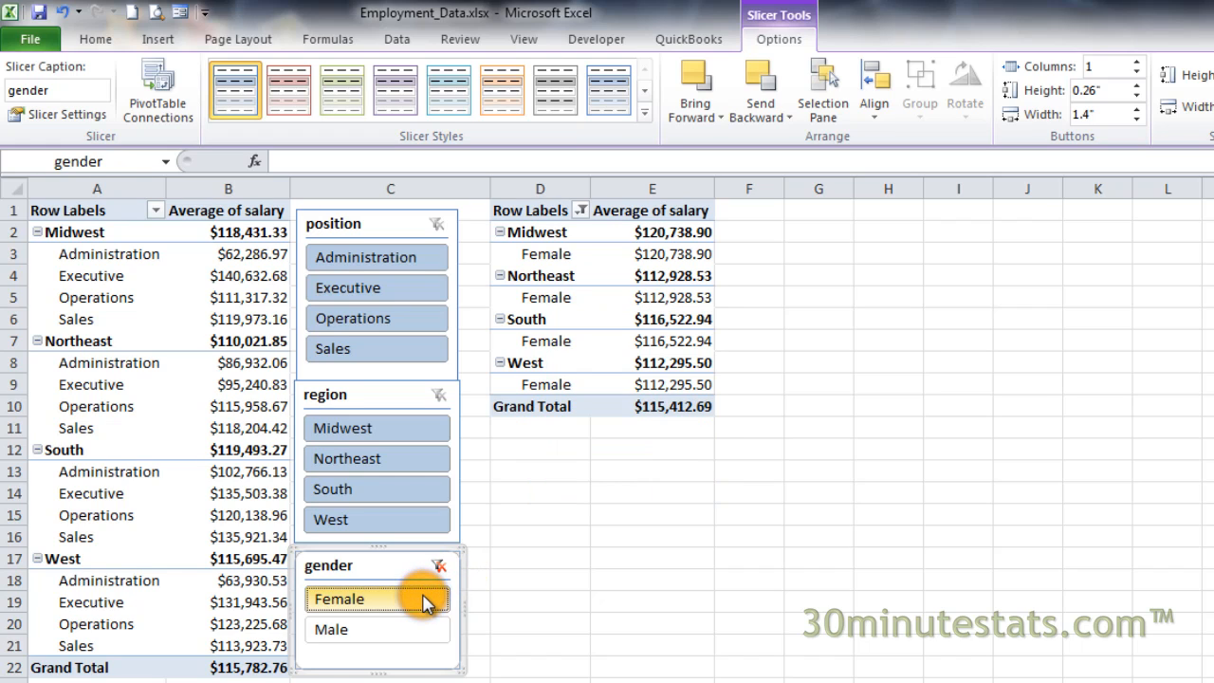
{"action": "left_click", "coordinate": [415, 631]}
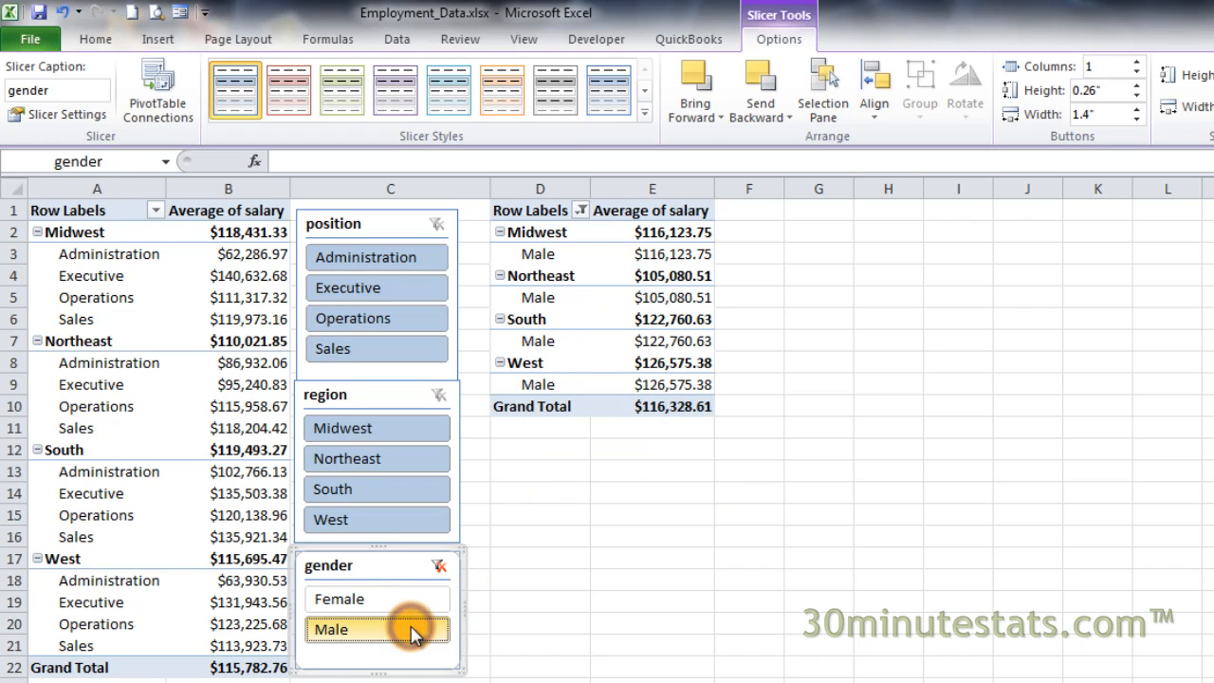
{"action": "left_click", "coordinate": [413, 598]}
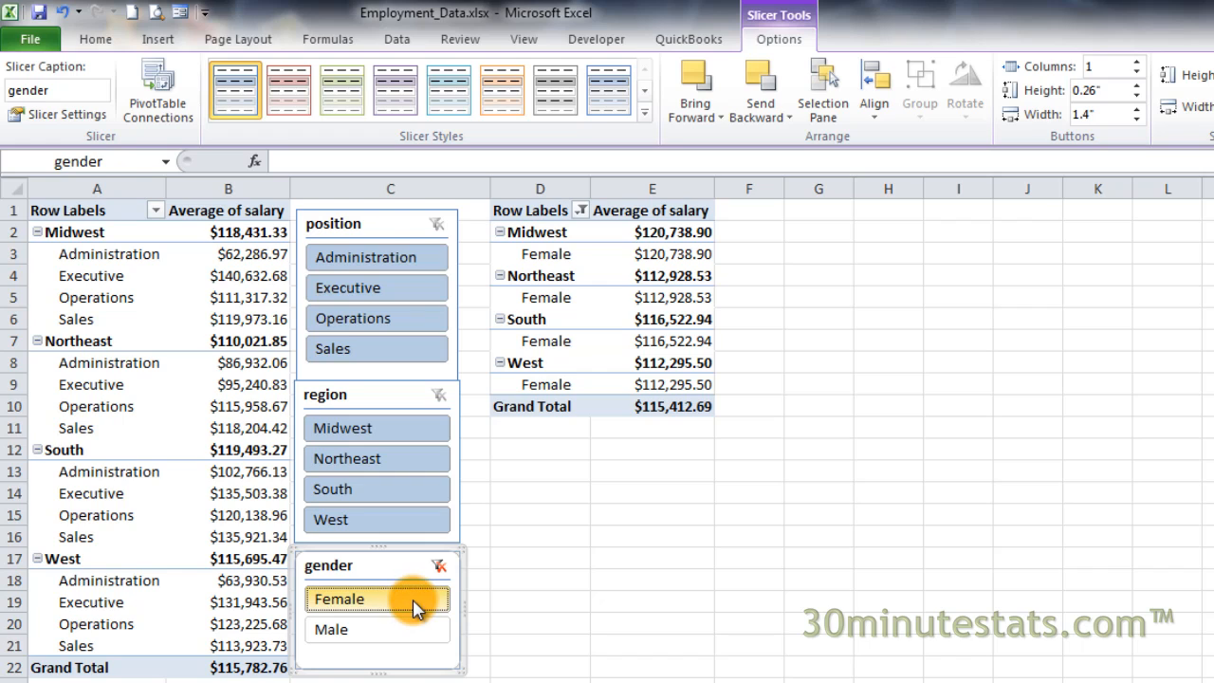
{"action": "left_click", "coordinate": [414, 633], "text": "ctrl"}
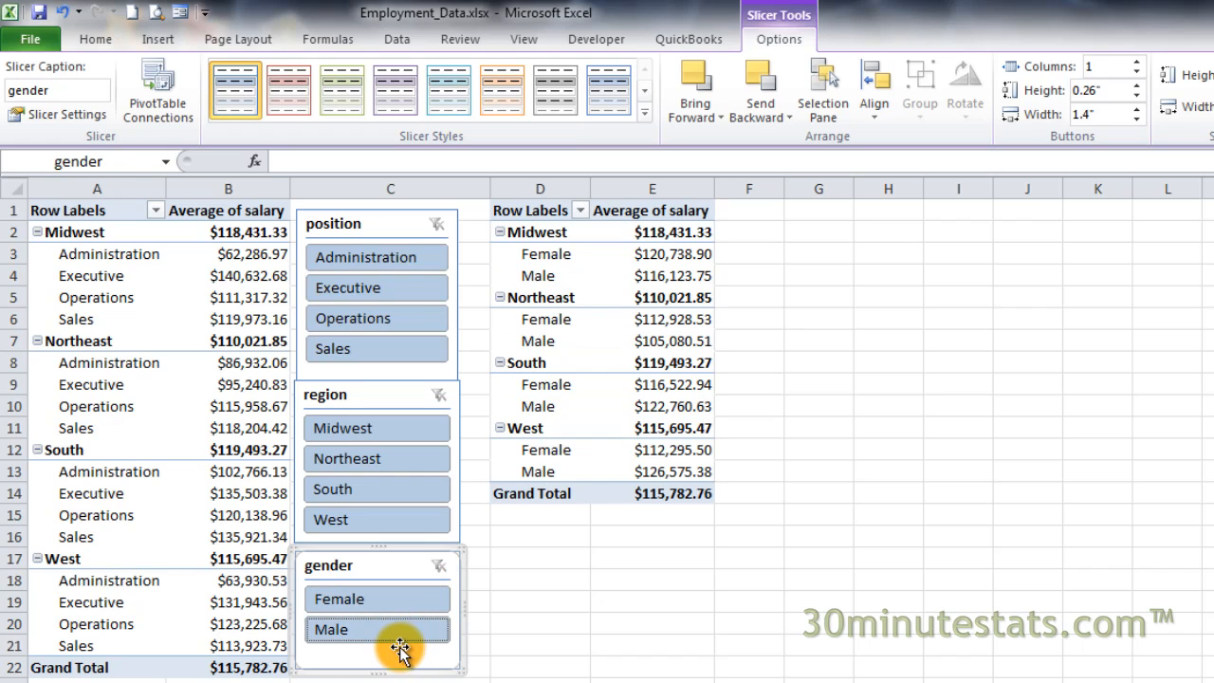
Connect the gender slicer to the first PivotTable through its slicer connections
{"action": "left_click", "coordinate": [95, 208]}
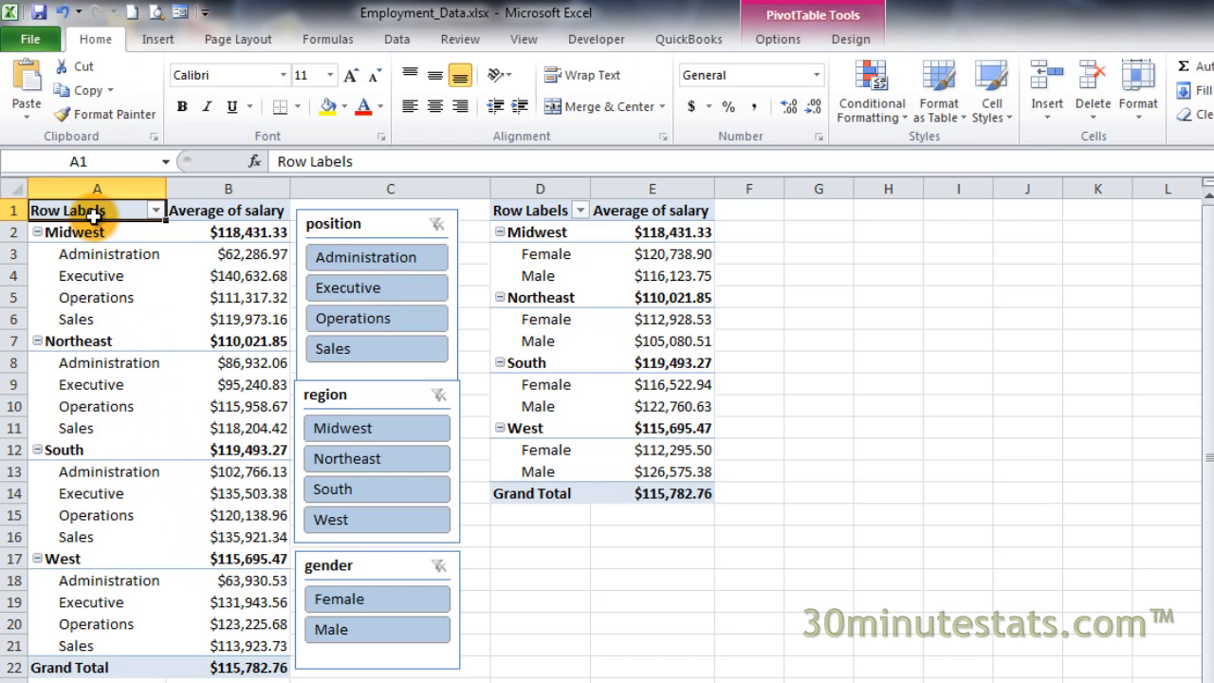
{"action": "left_click", "coordinate": [790, 42]}
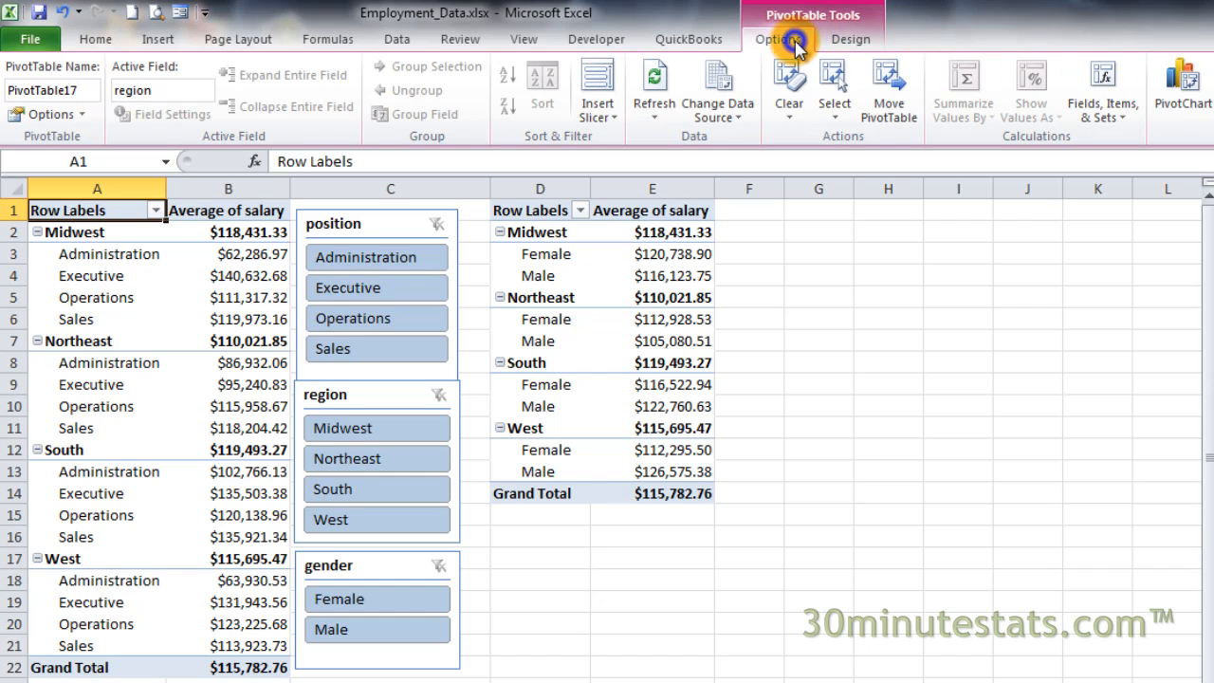
{"action": "left_click", "coordinate": [616, 122]}
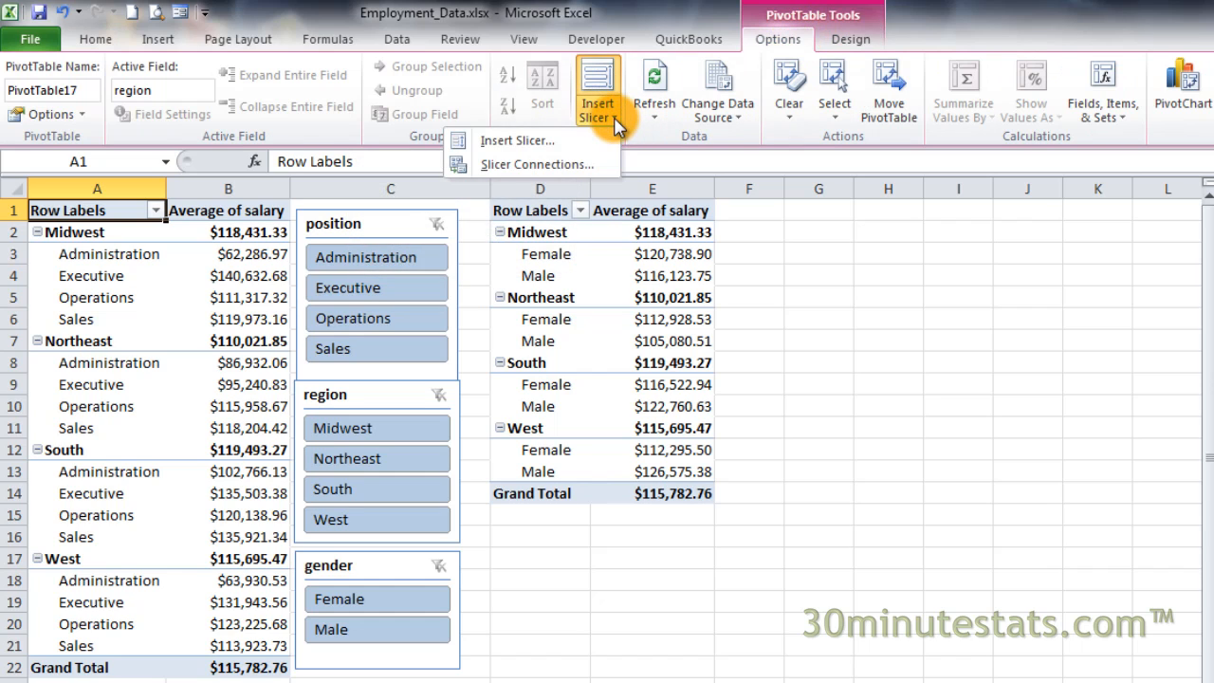
{"action": "left_click", "coordinate": [588, 165]}
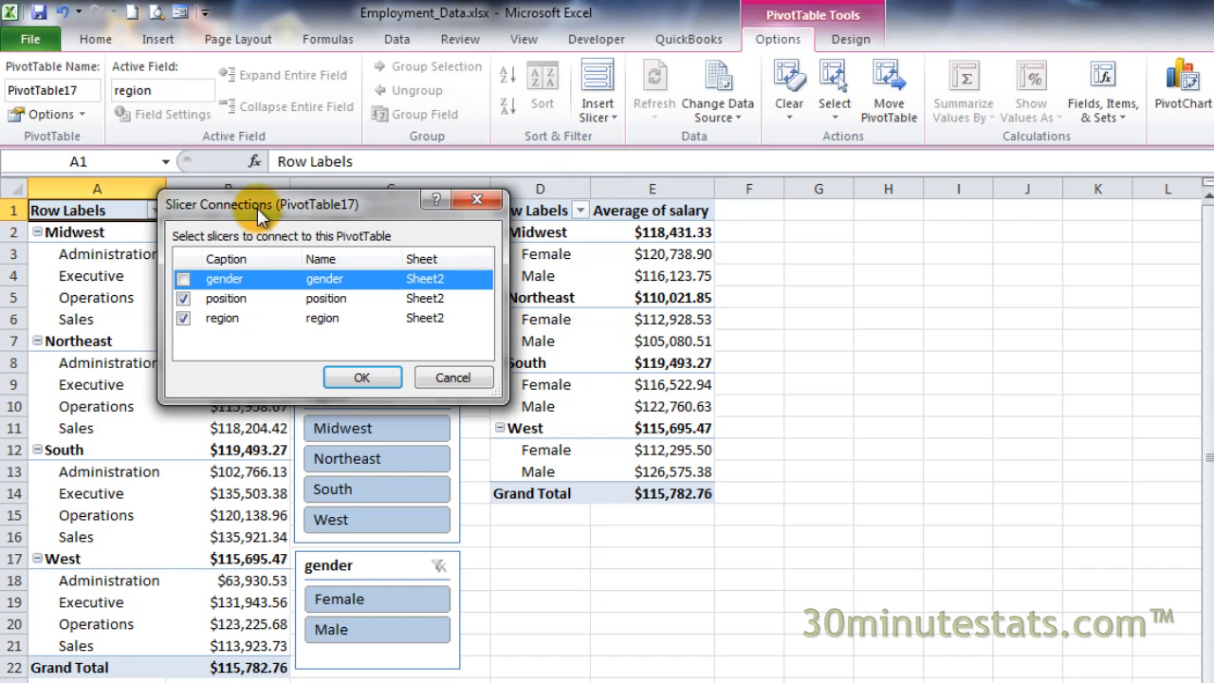
{"action": "left_click", "coordinate": [183, 279]}
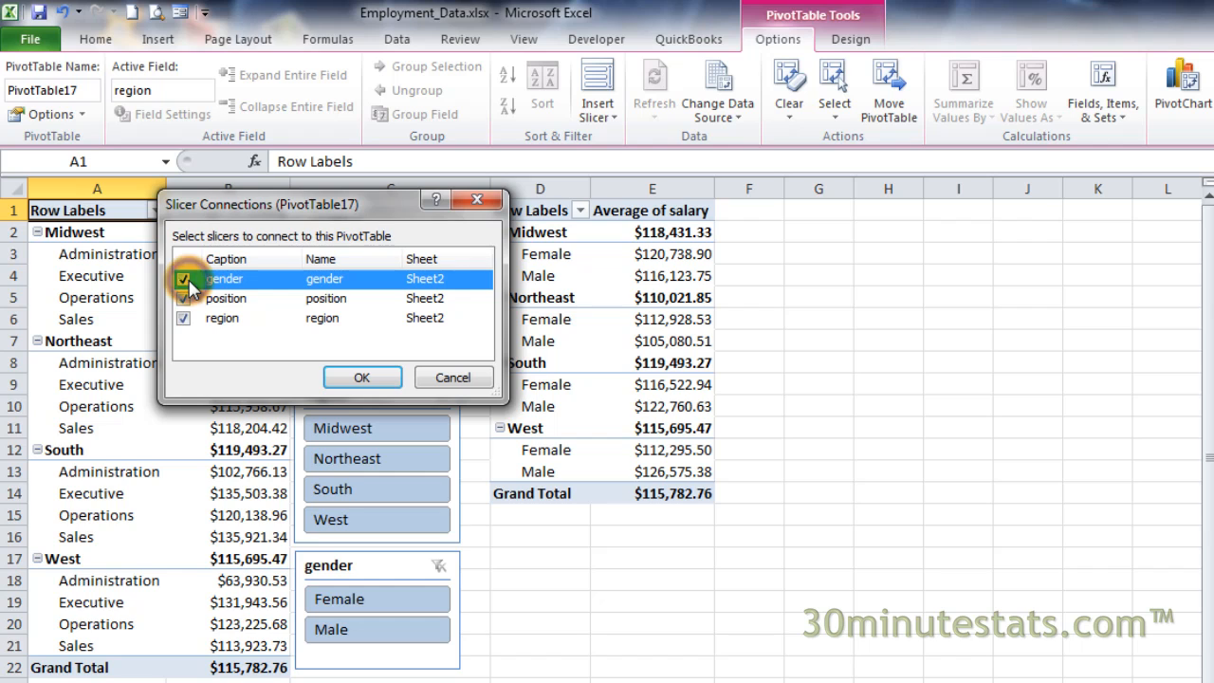
{"action": "left_click", "coordinate": [340, 381]}
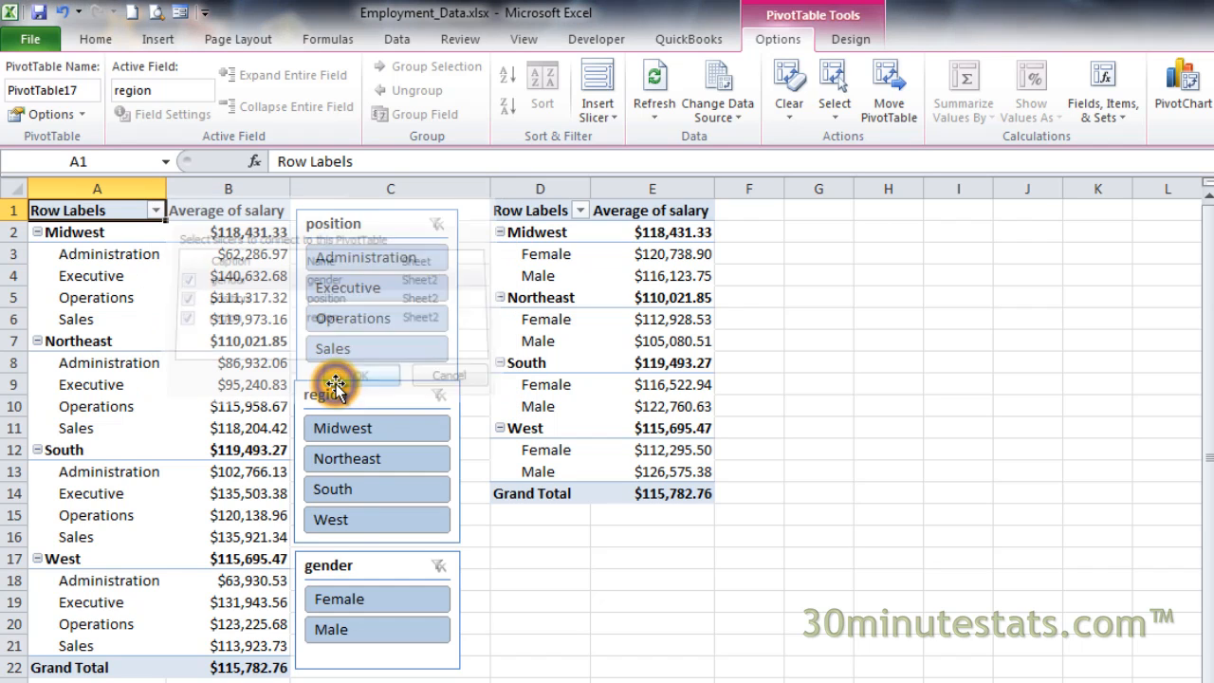
Test the slicers on both PivotTables with Female, Male, and Northeast through West for each gender, and reselect every region and both genders
{"action": "left_click", "coordinate": [356, 606]}
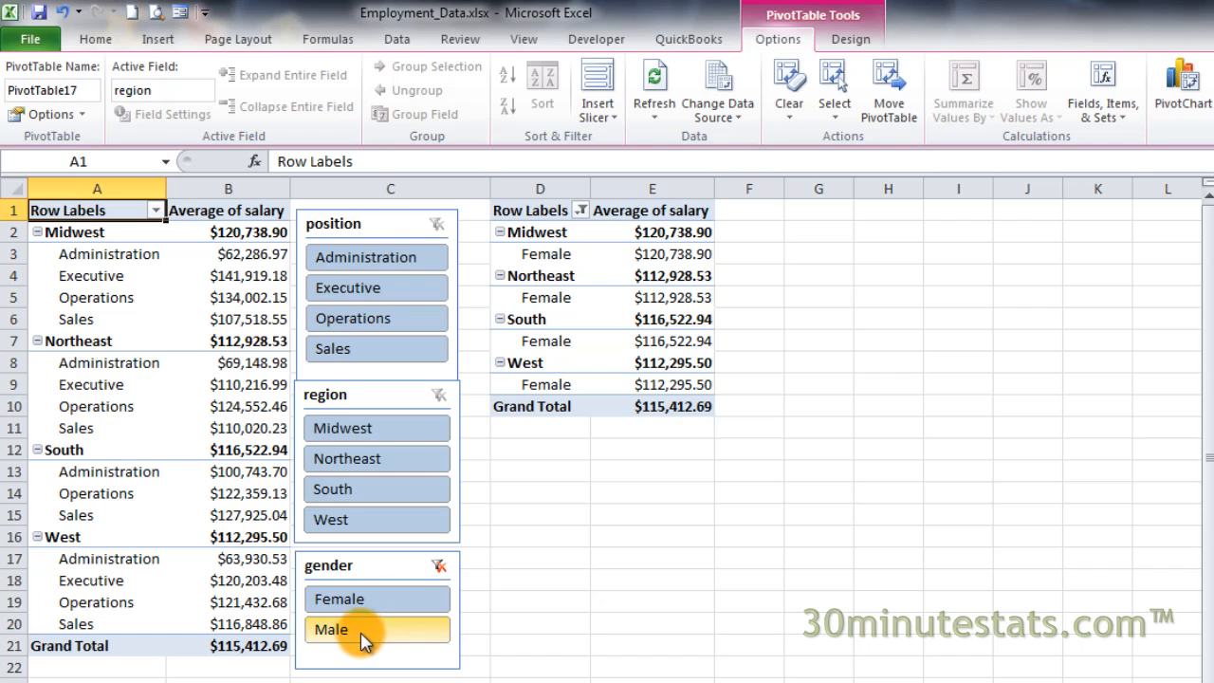
{"action": "left_click", "coordinate": [365, 647]}
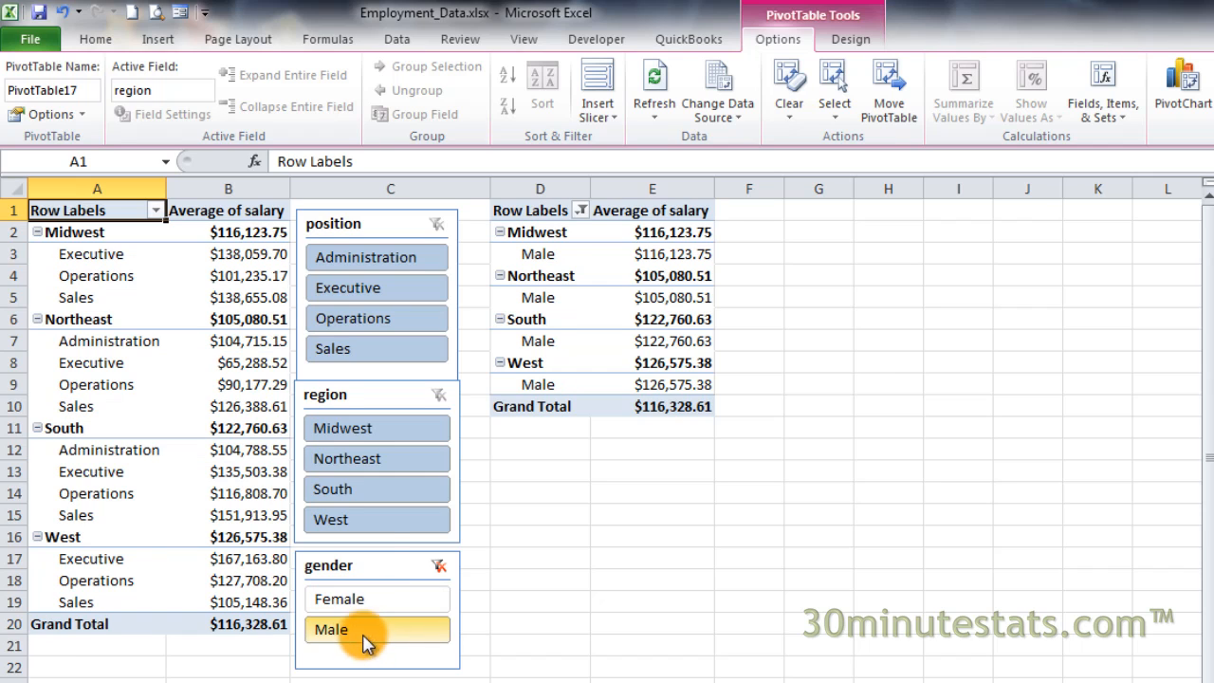
{"action": "left_click", "coordinate": [376, 522]}
{"action": "left_click_drag", "start_coordinate": [377, 527], "coordinate": [380, 458]}
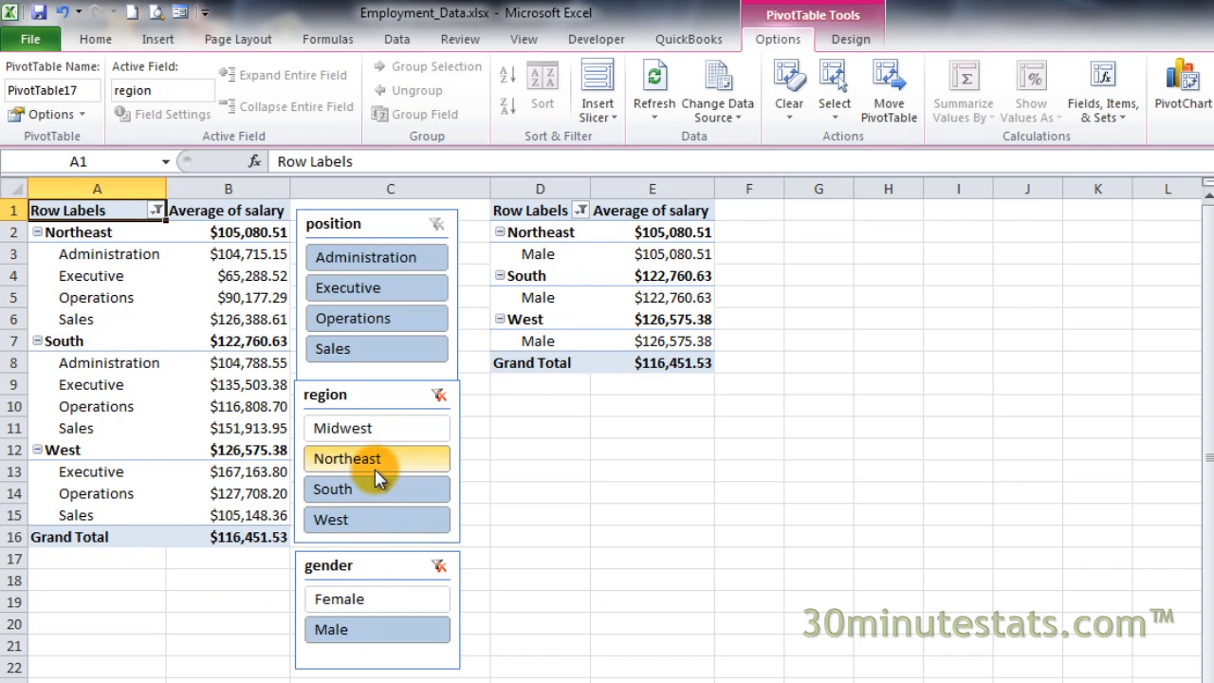
{"action": "left_click", "coordinate": [368, 614]}
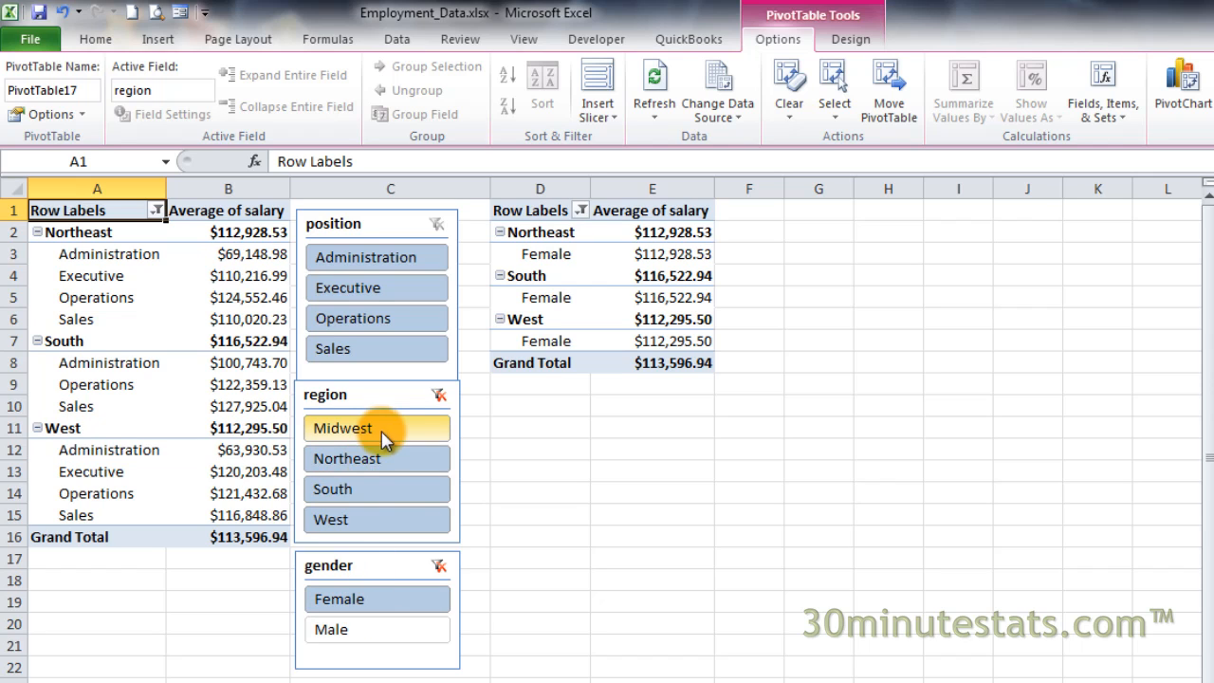
{"action": "left_click_drag", "start_coordinate": [384, 441], "coordinate": [377, 521]}
{"action": "left_click", "coordinate": [375, 621]}
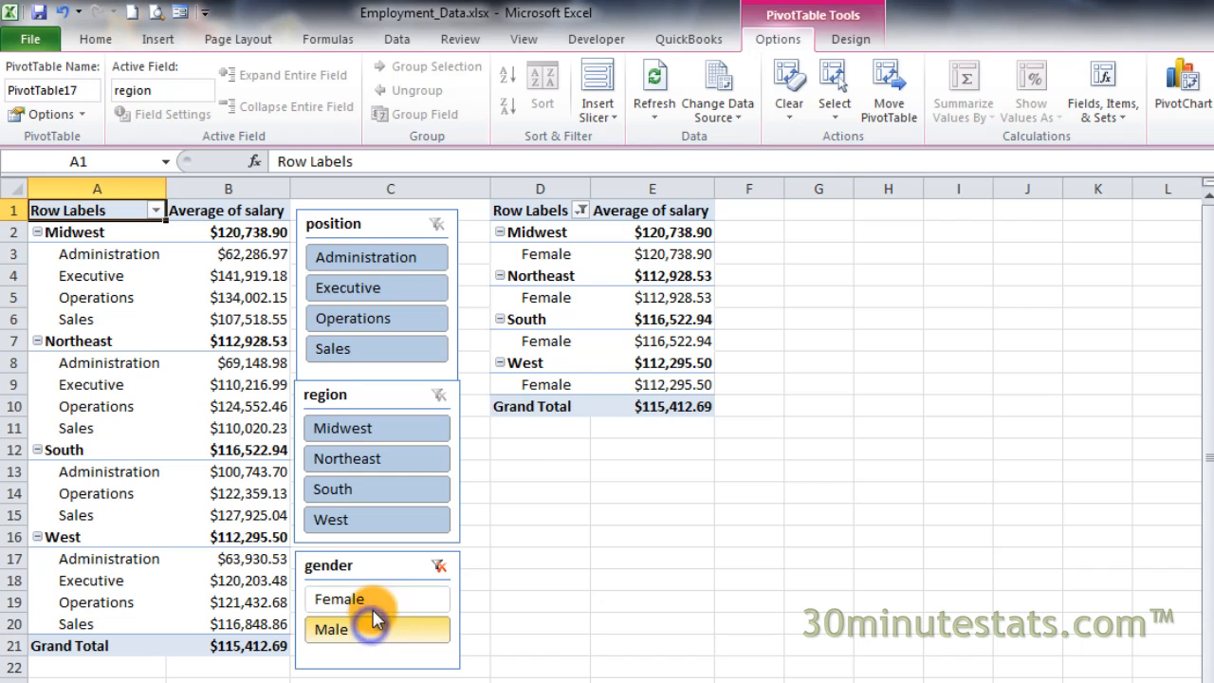
{"action": "left_click_drag", "start_coordinate": [374, 618], "coordinate": [375, 605]}
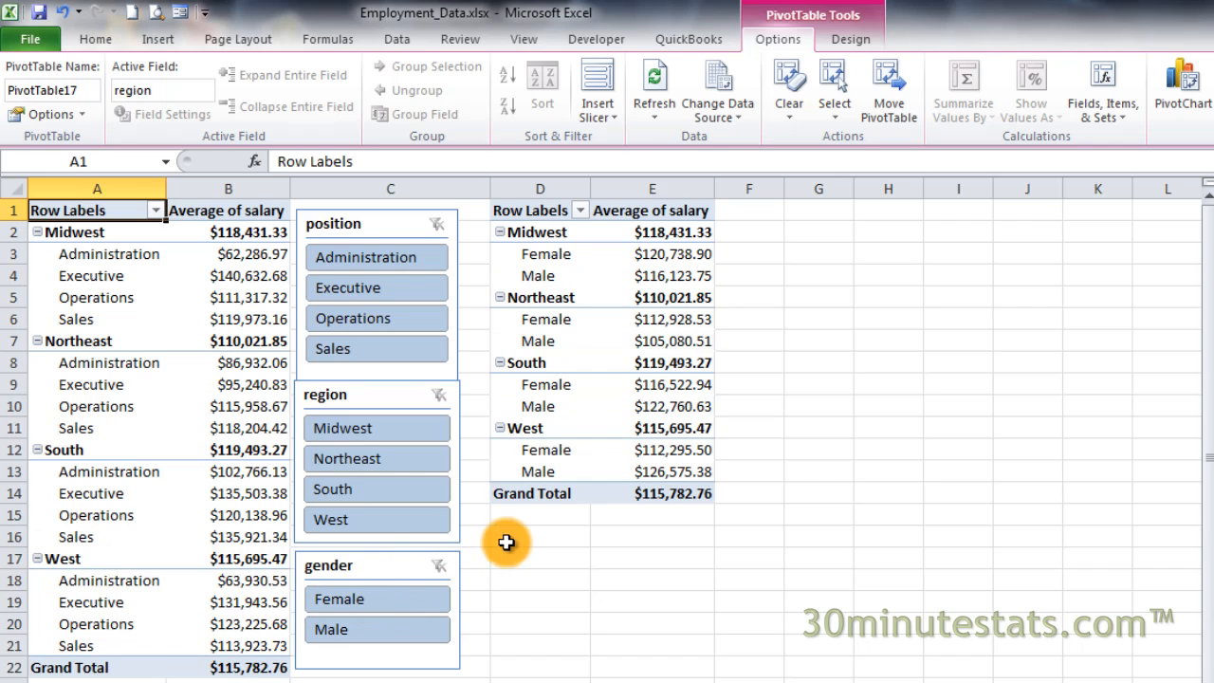